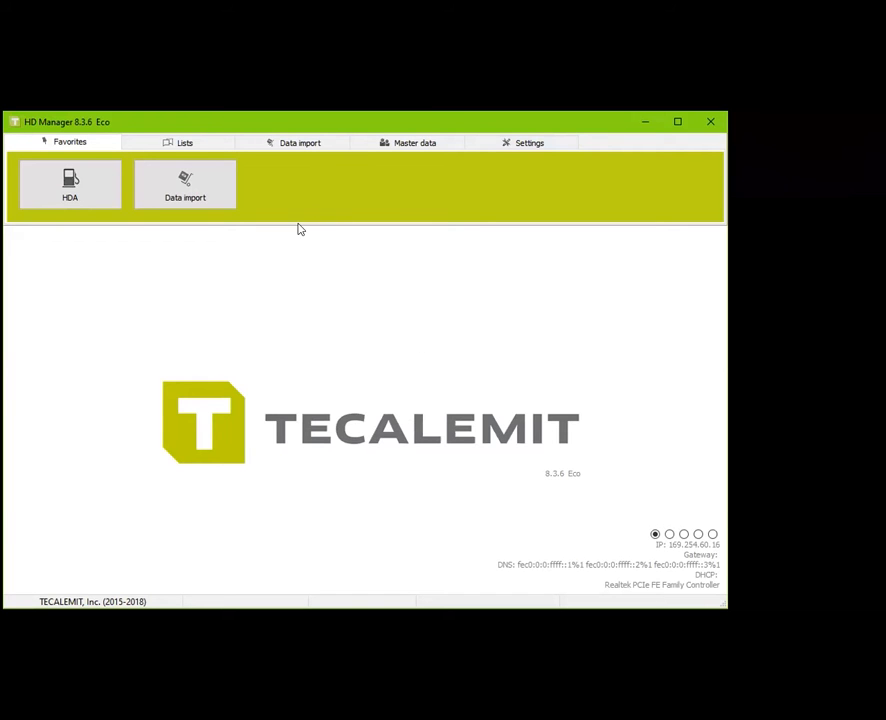
Open the HDA fuel terminal form from the Master data section
left_click(424, 143)
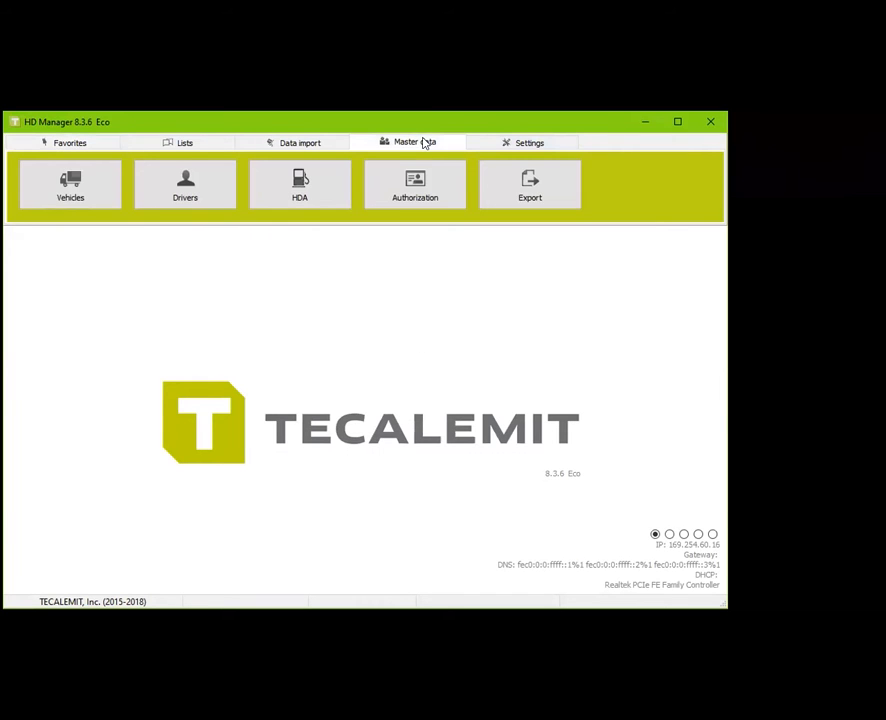
left_click(338, 198)
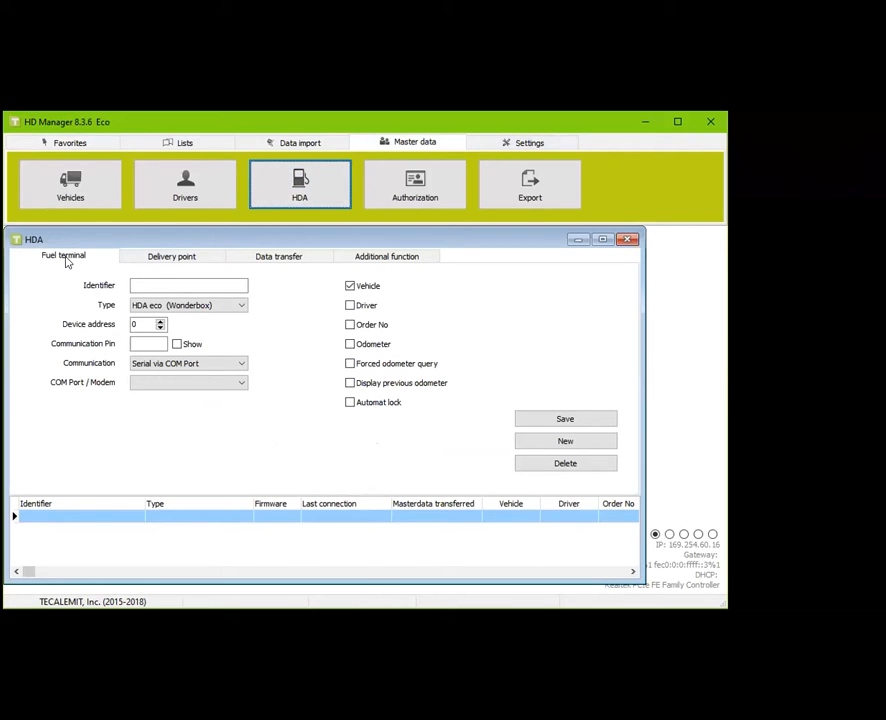
Enter identifier 'Test WB', keep type HDA eco (Wonderbox), and set communication to USB flash drive
left_click(160, 285)
type("Test WB")
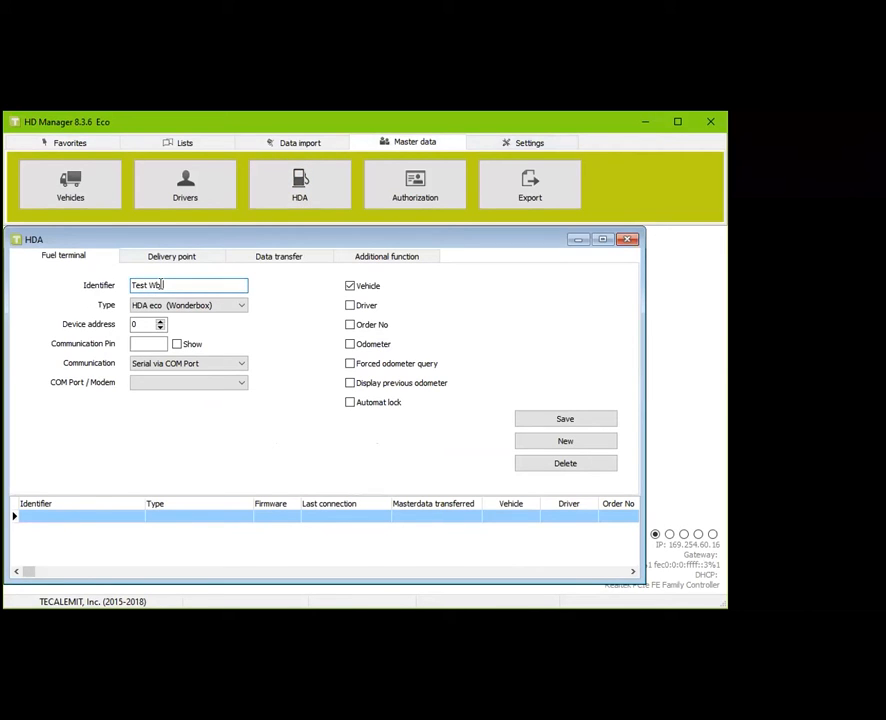
left_click(166, 306)
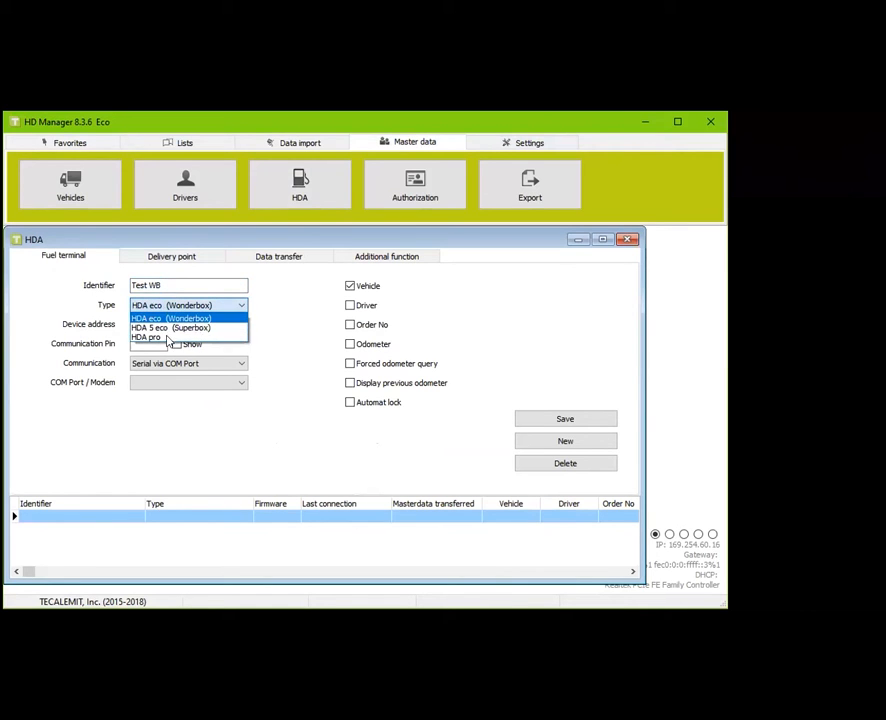
left_click(172, 318)
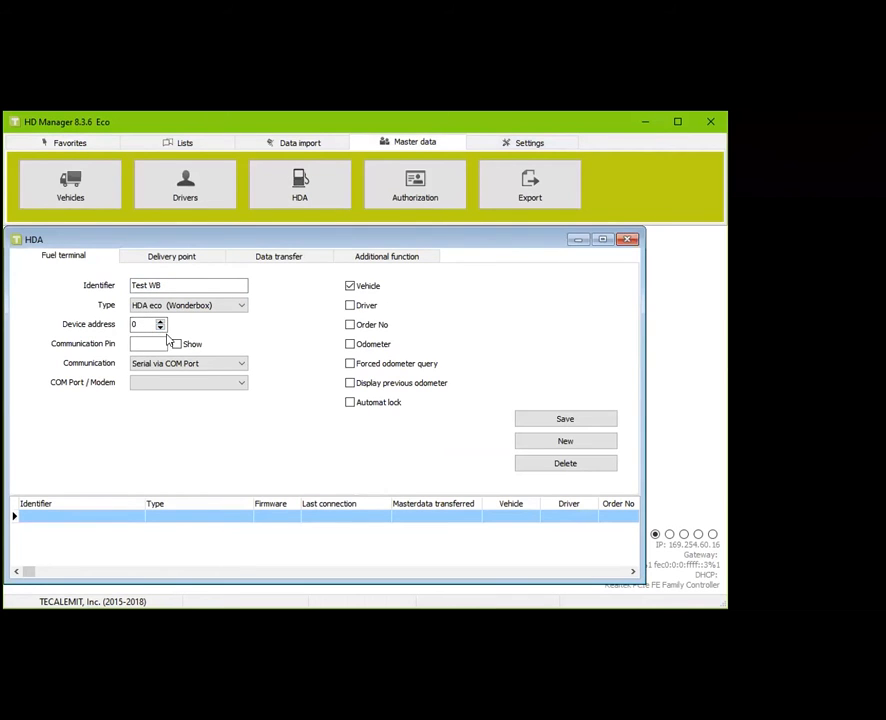
left_click(196, 307)
left_click(207, 330)
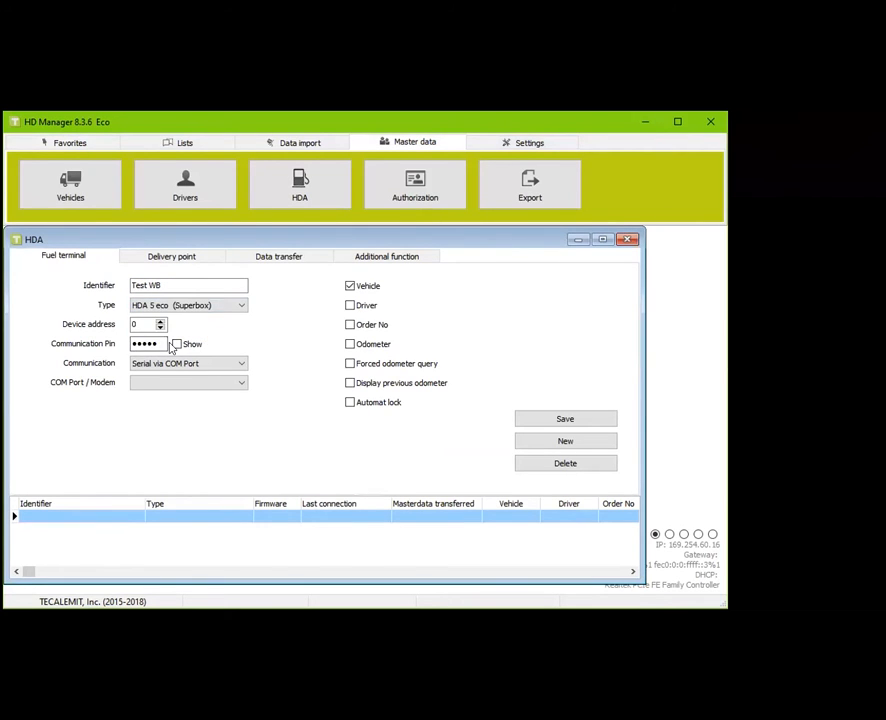
left_click(224, 305)
left_click(195, 318)
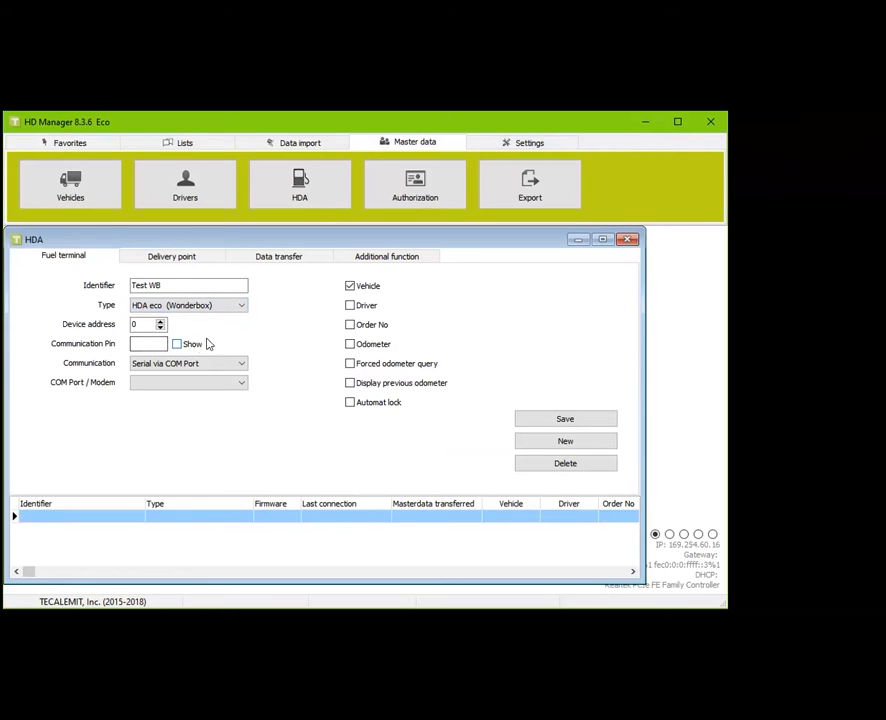
left_click(224, 364)
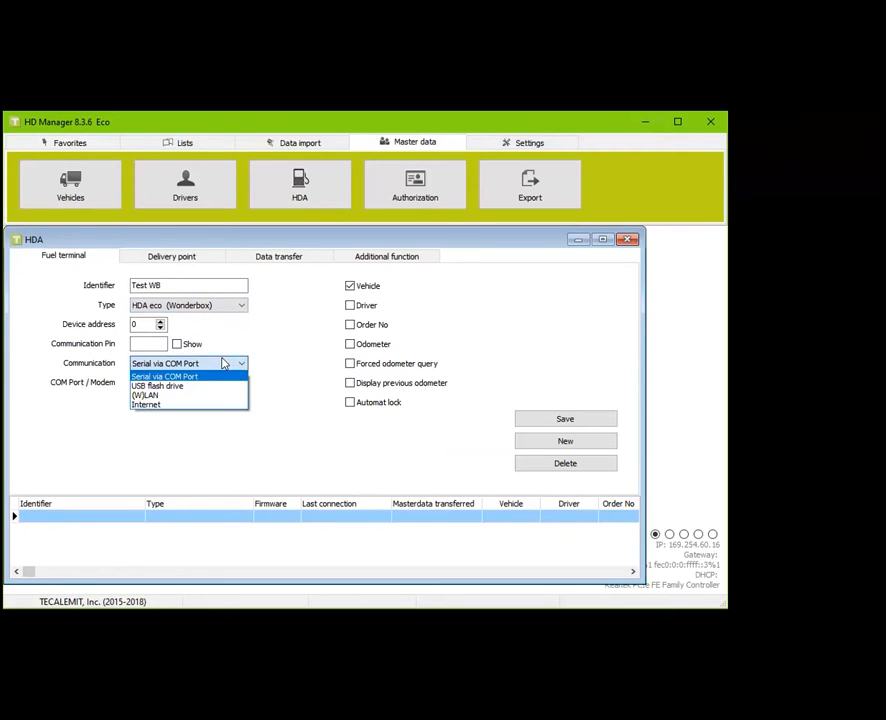
left_click(196, 385)
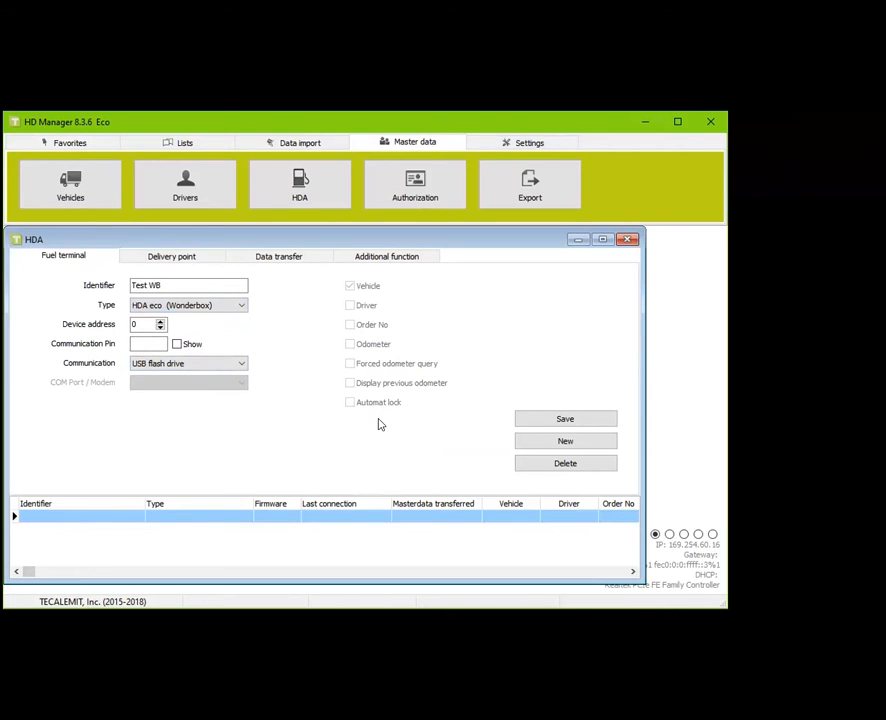
Save Test WB, then create and save terminal 'Test SB' as HDA 5 eco (Superbox)
left_click(565, 425)
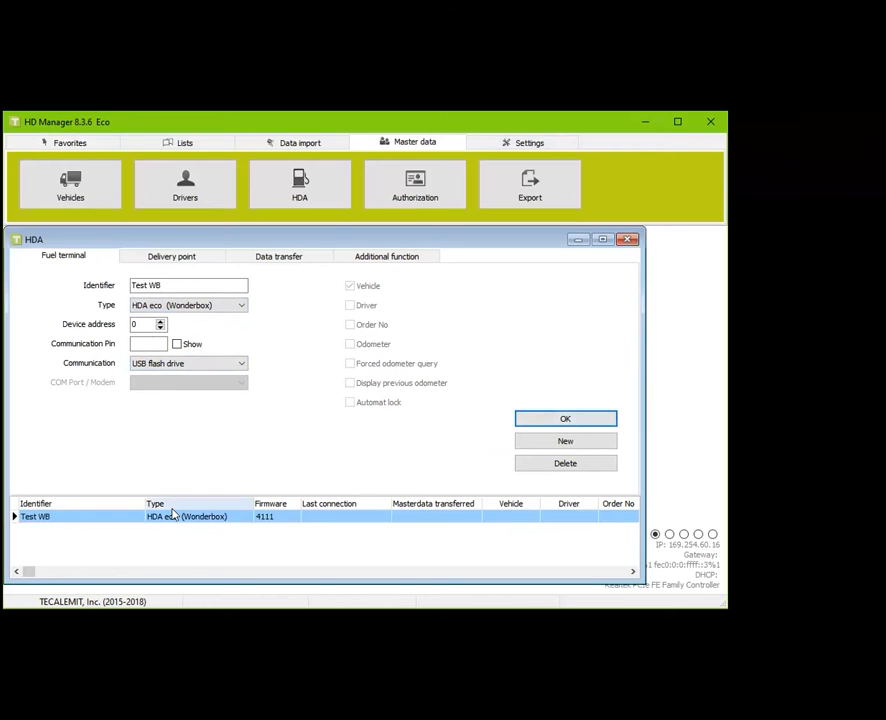
left_click(565, 441)
type("Test SB")
left_click(203, 314)
left_click(190, 326)
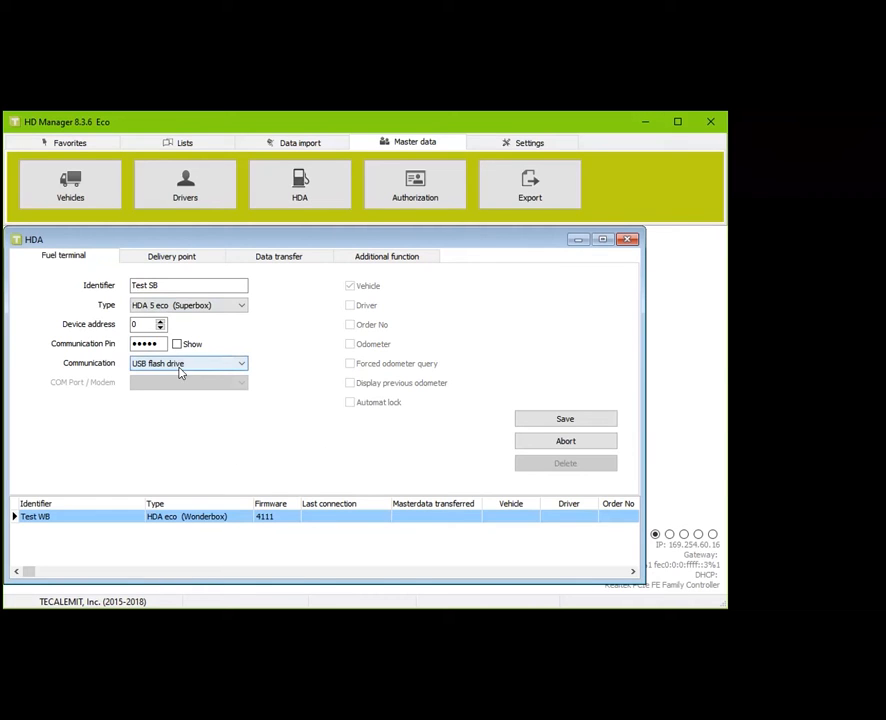
left_click(543, 419)
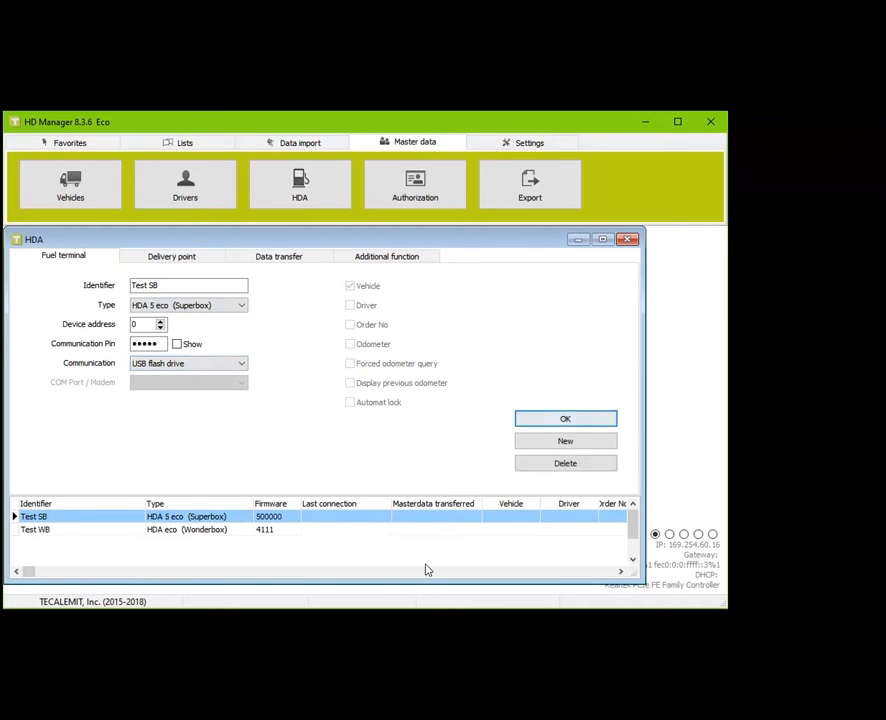
Review the Test WB and Test SB entries in the terminal list
left_click(42, 529)
left_click(34, 516)
left_click(48, 530)
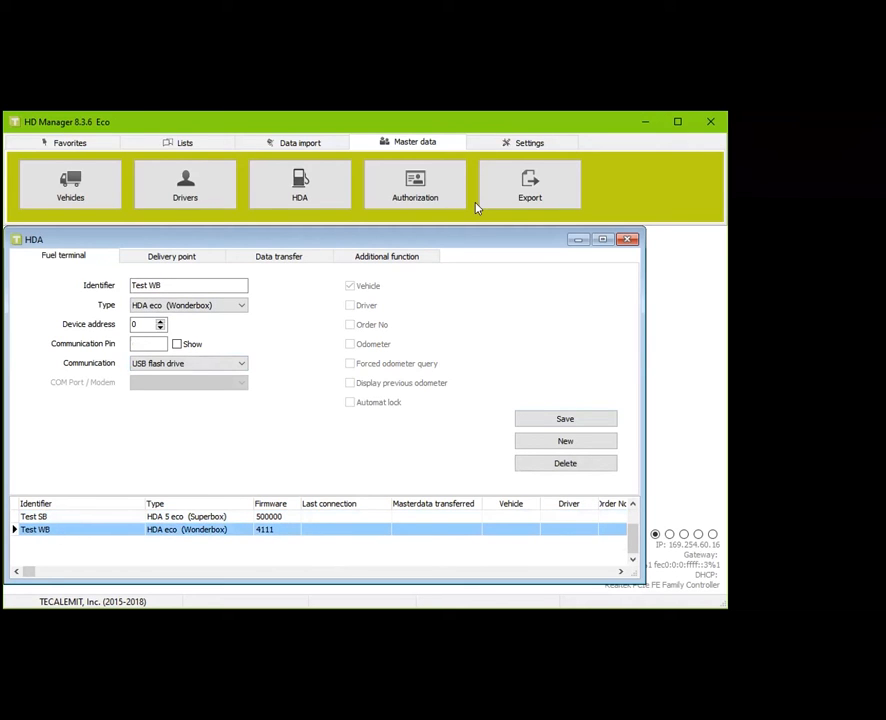
Close the HDA window, activate UDP on port 54937, and open HDA - (W)LAN setup
left_click(627, 239)
left_click(528, 143)
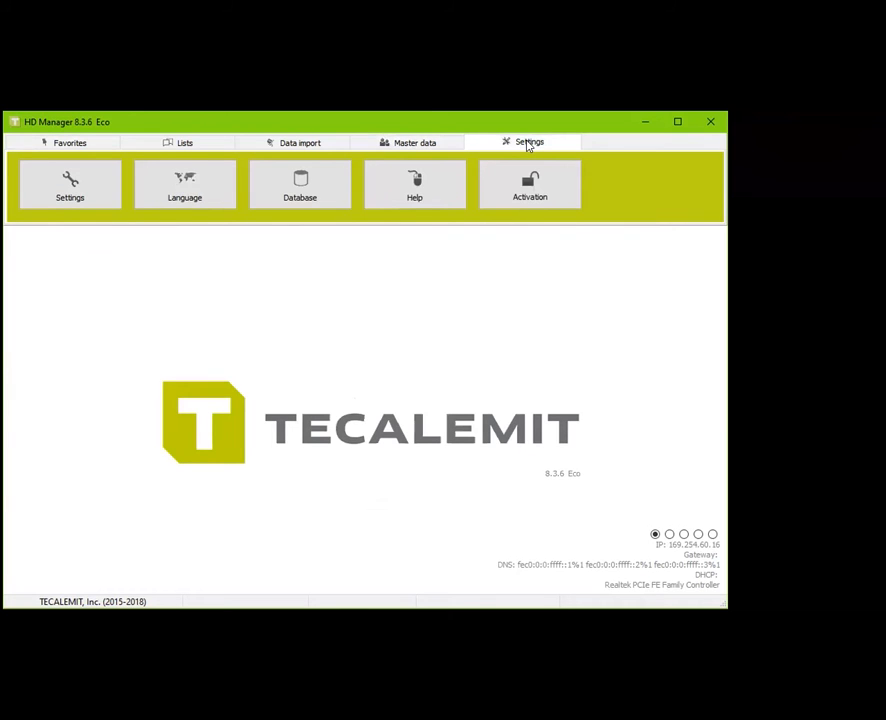
left_click(84, 184)
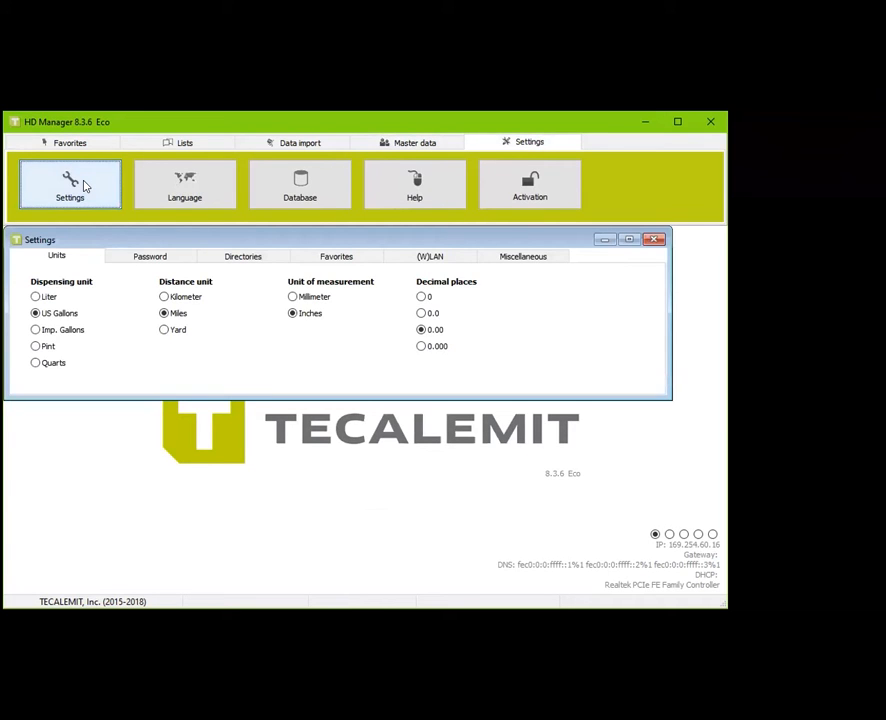
left_click(447, 259)
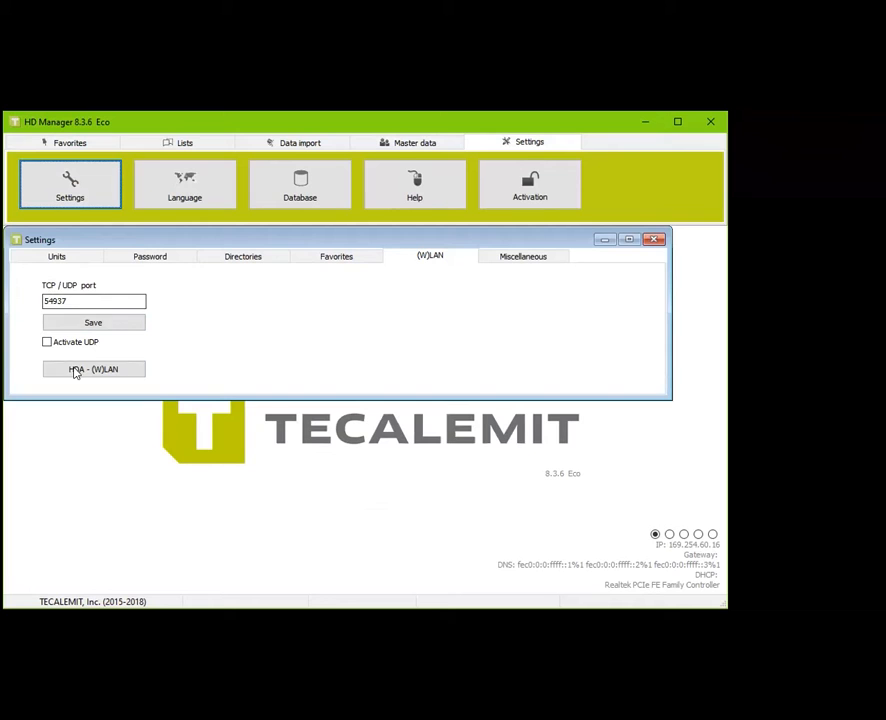
left_click(46, 343)
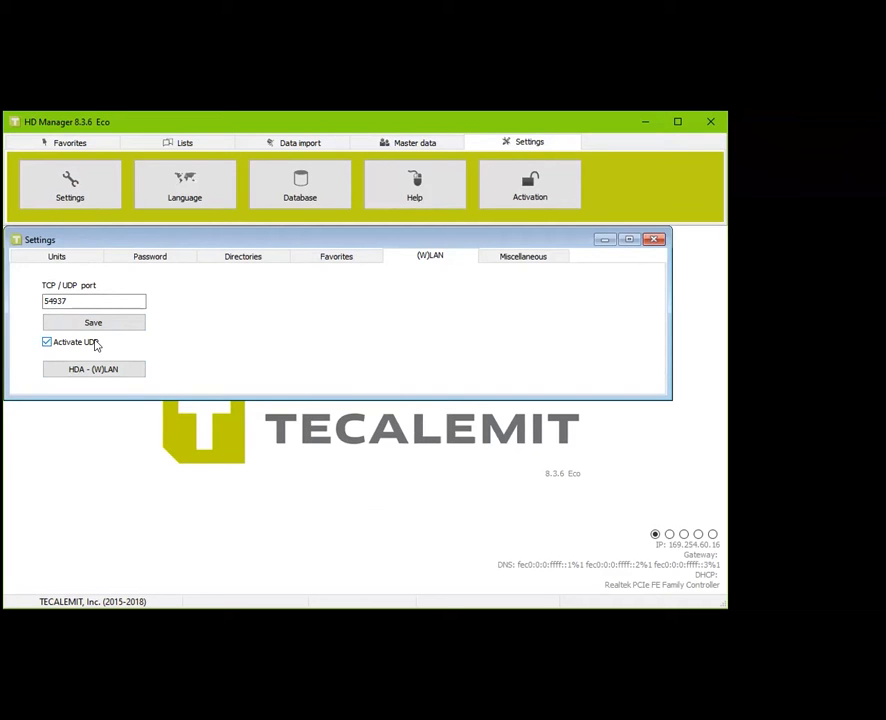
left_click(121, 370)
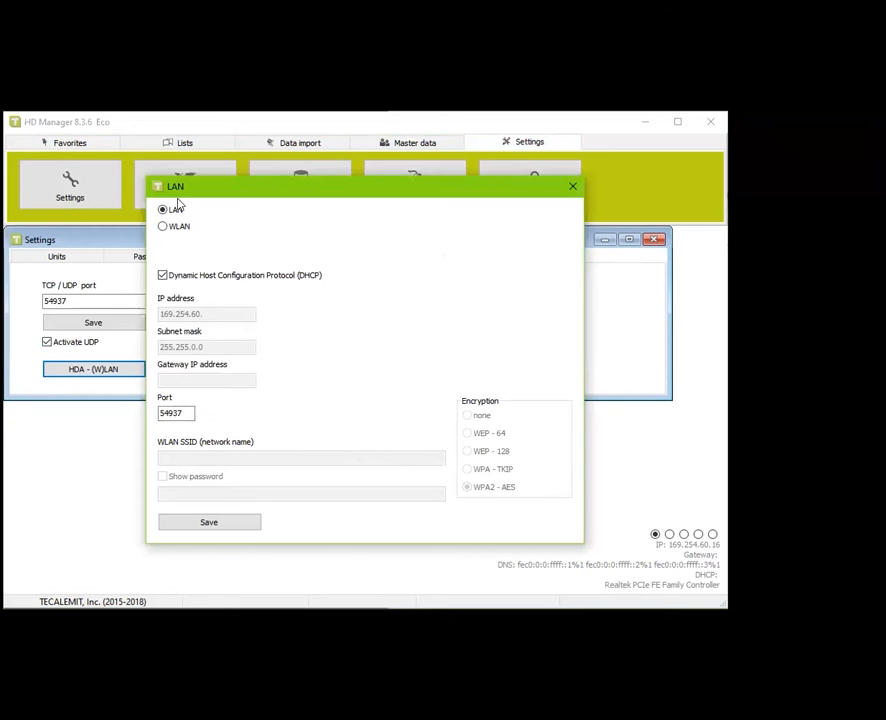
Set the terminal connection type to WLAN with DHCP enabled
left_click(163, 226)
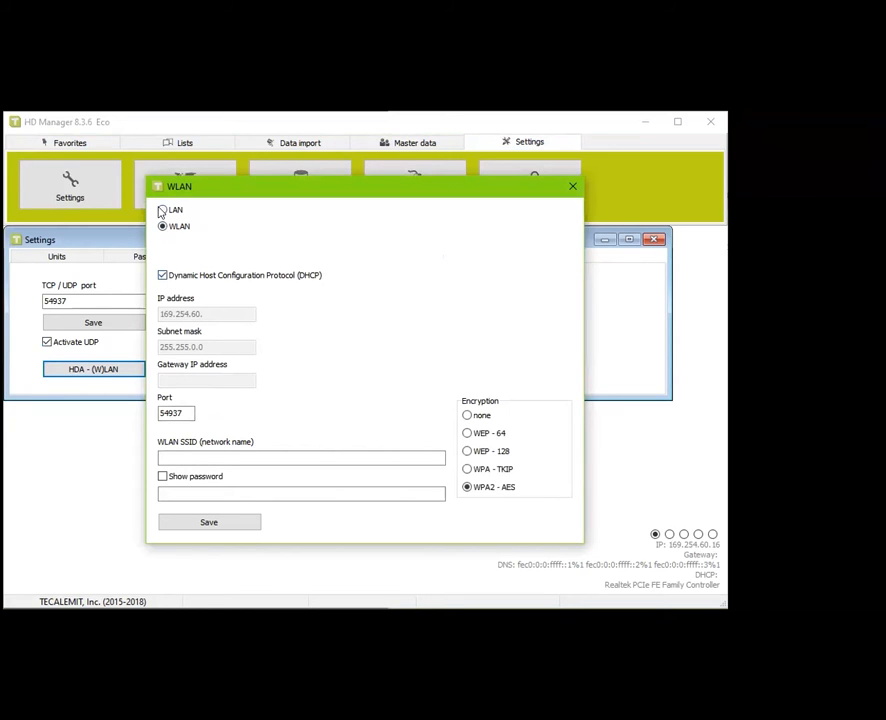
left_click(162, 210)
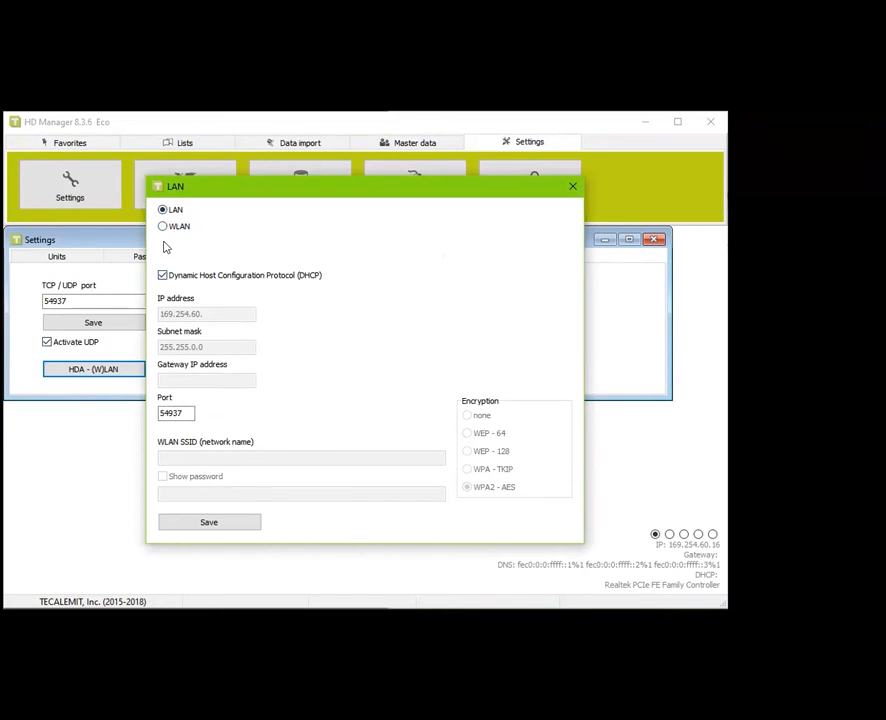
left_click(163, 227)
left_click(162, 211)
left_click(163, 227)
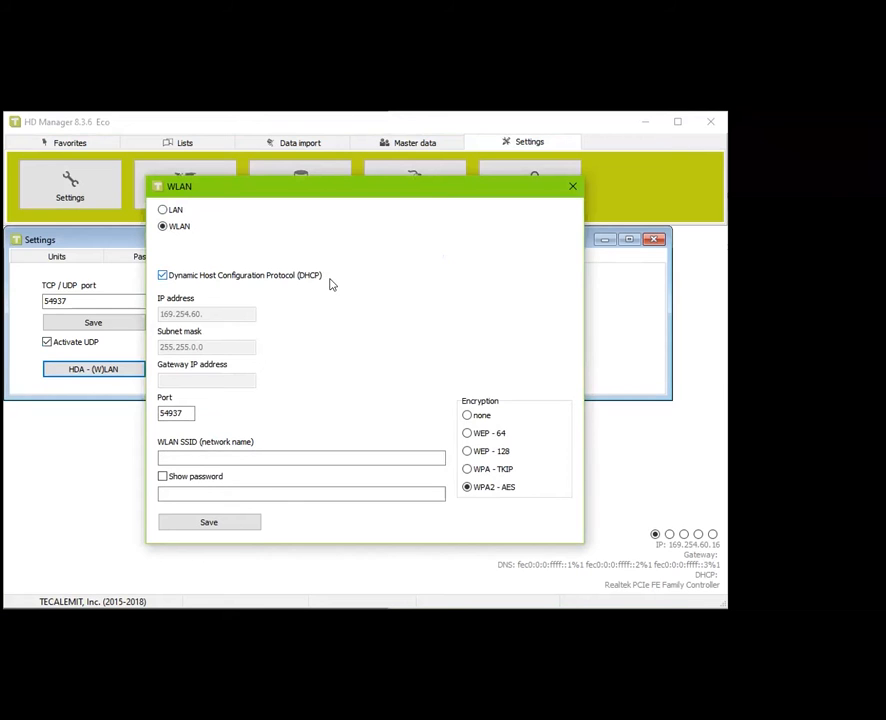
left_click(162, 276)
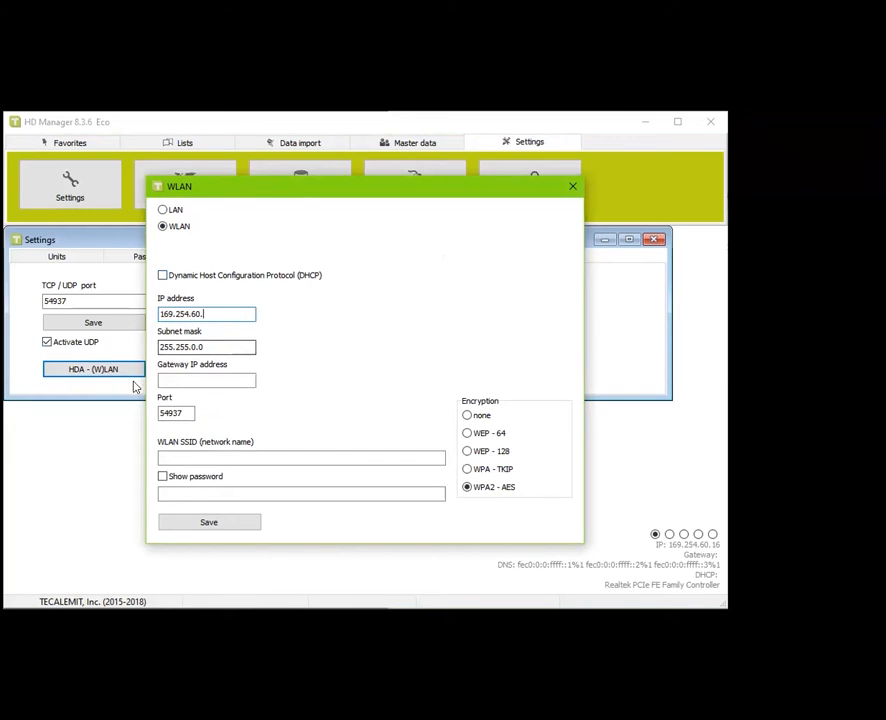
left_click(162, 275)
Enter WLAN SSID 'Test' and the network password, then save the network settings
left_click(213, 458)
type("Test")
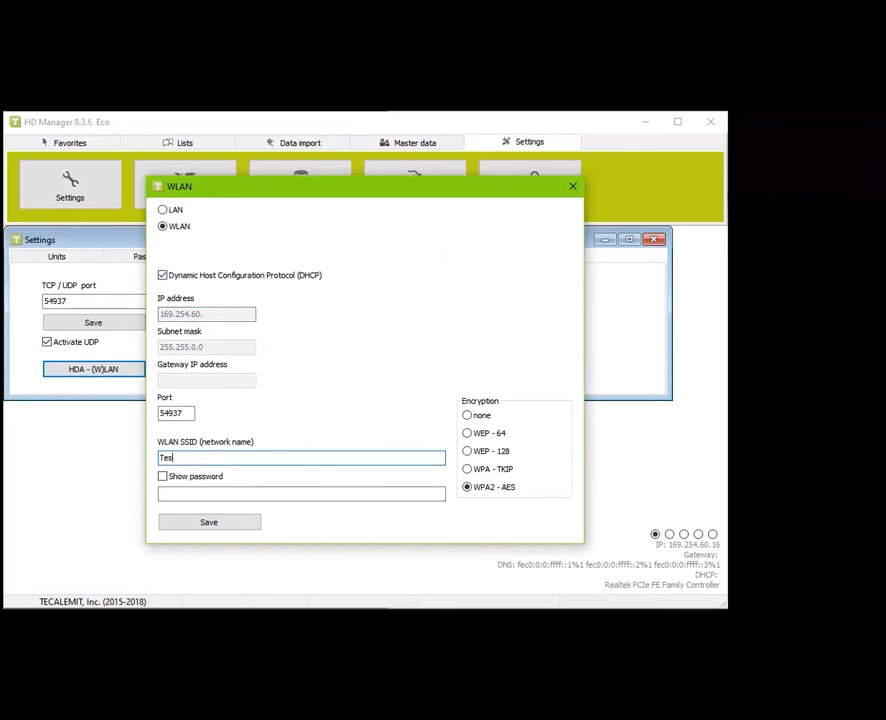
left_click(218, 493)
type("•••••")
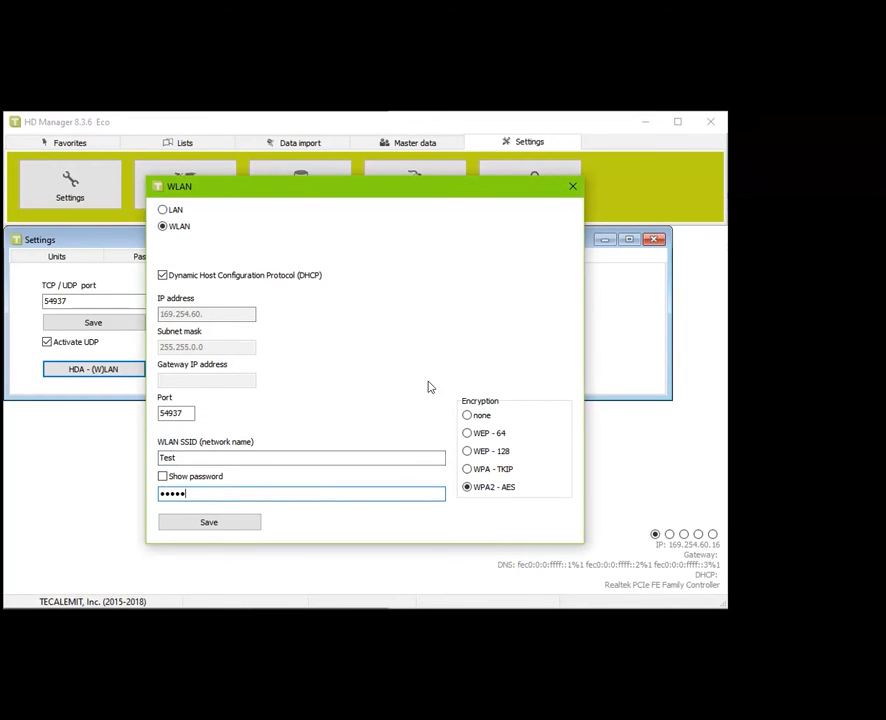
left_click(234, 519)
left_click(242, 516)
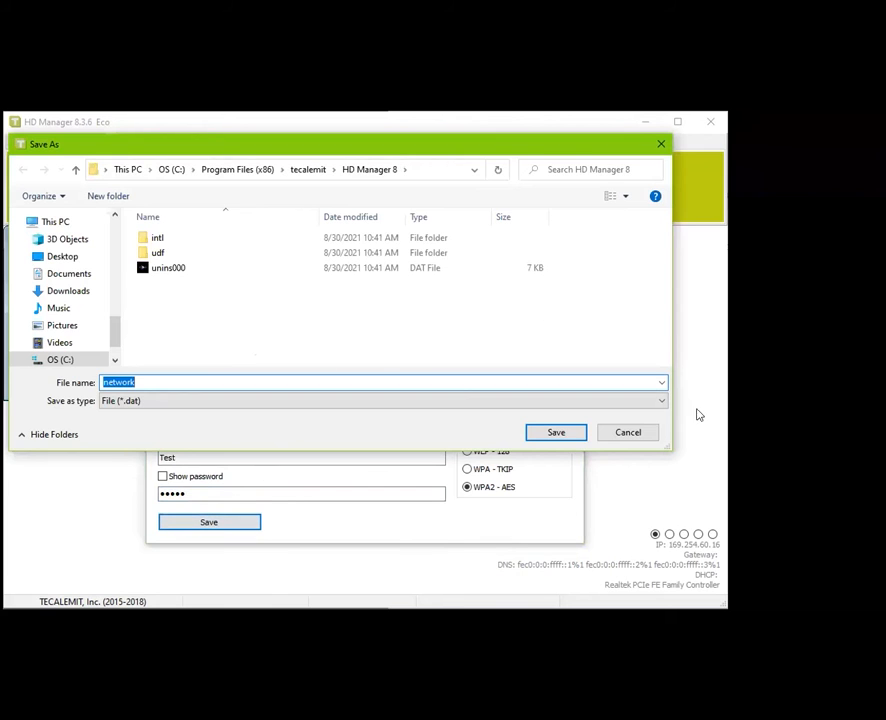
left_click(643, 435)
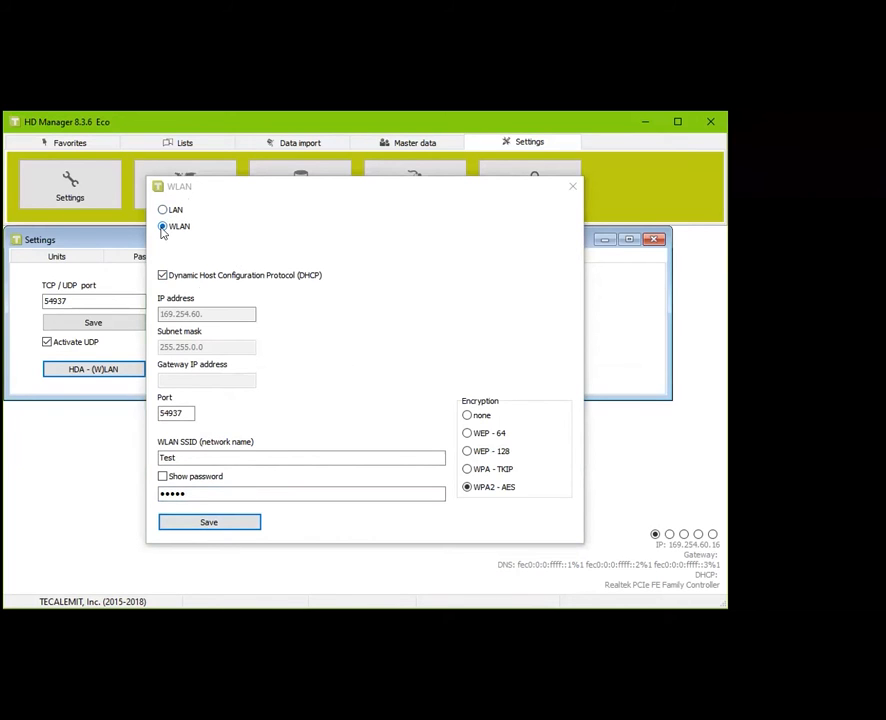
Switch the connection to LAN with DHCP enabled and save the LAN settings
left_click(162, 209)
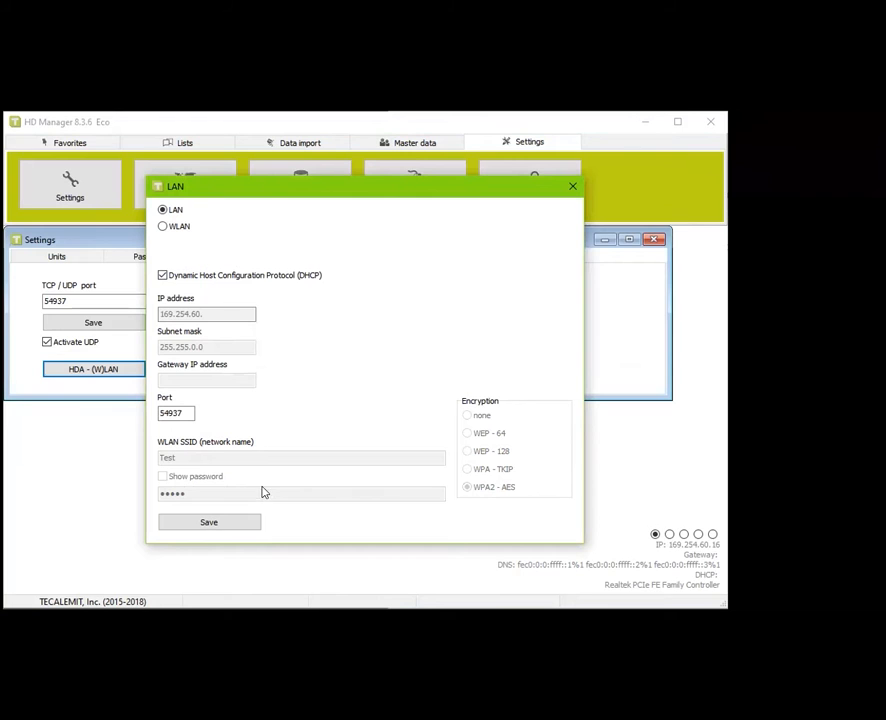
left_click(163, 276)
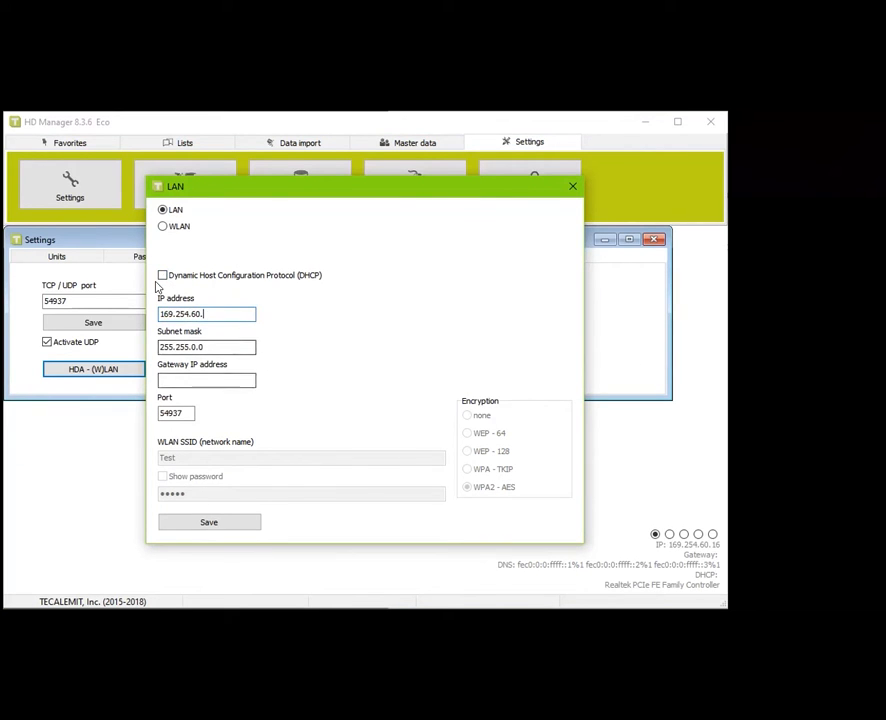
left_click(162, 276)
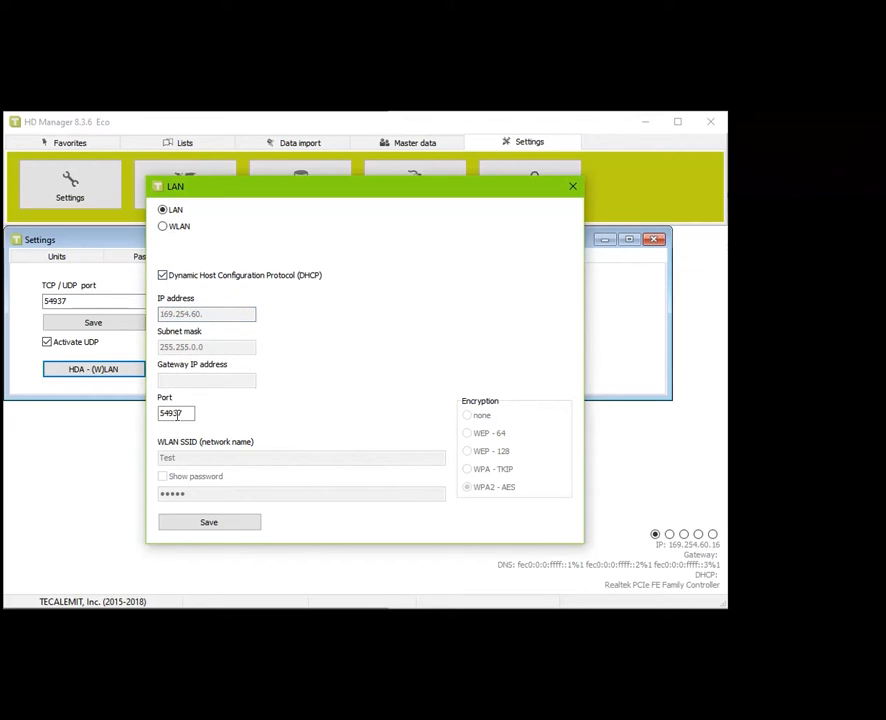
left_click(572, 189)
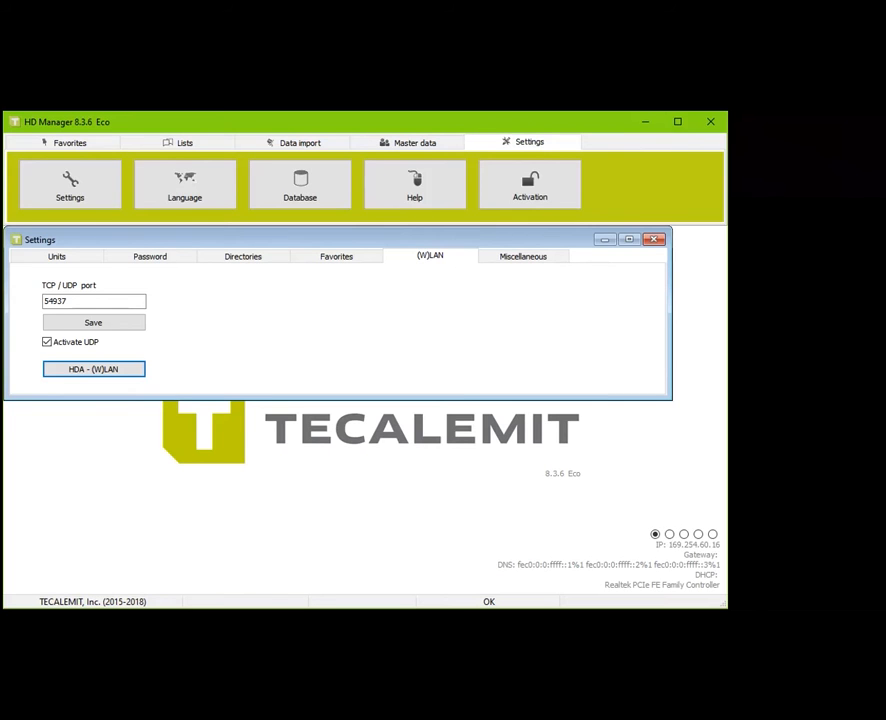
Close Settings, reopen the Master data HDA terminals, and tick Driver identification
left_click(654, 241)
left_click(405, 144)
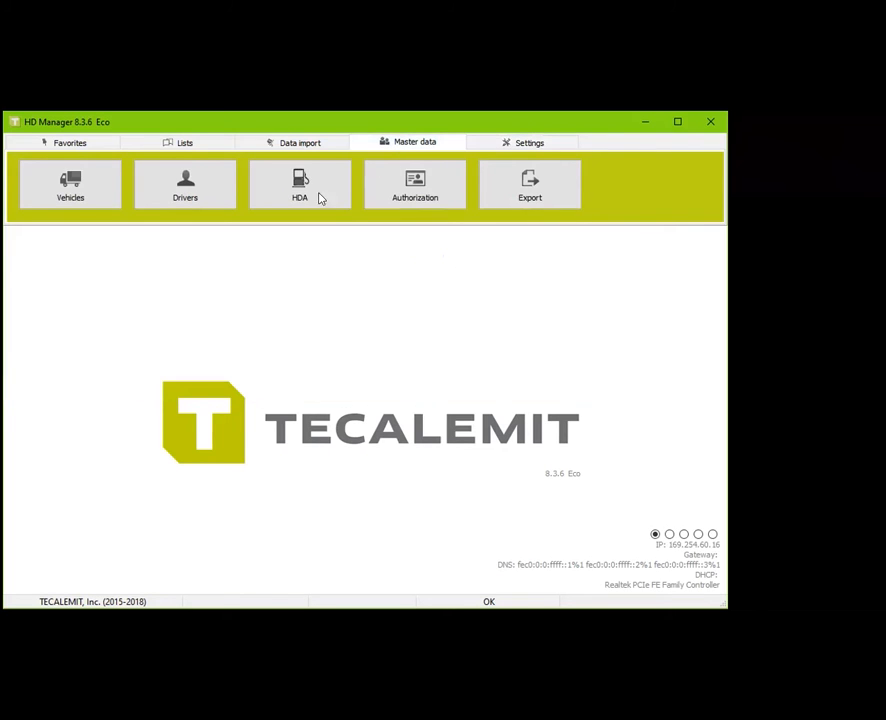
left_click(292, 188)
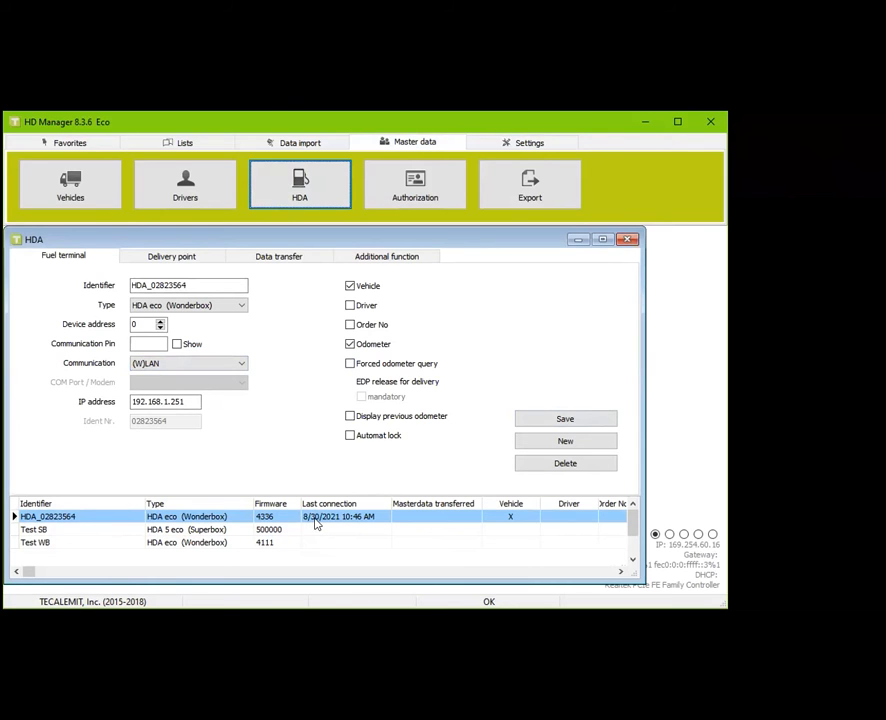
left_click(350, 305)
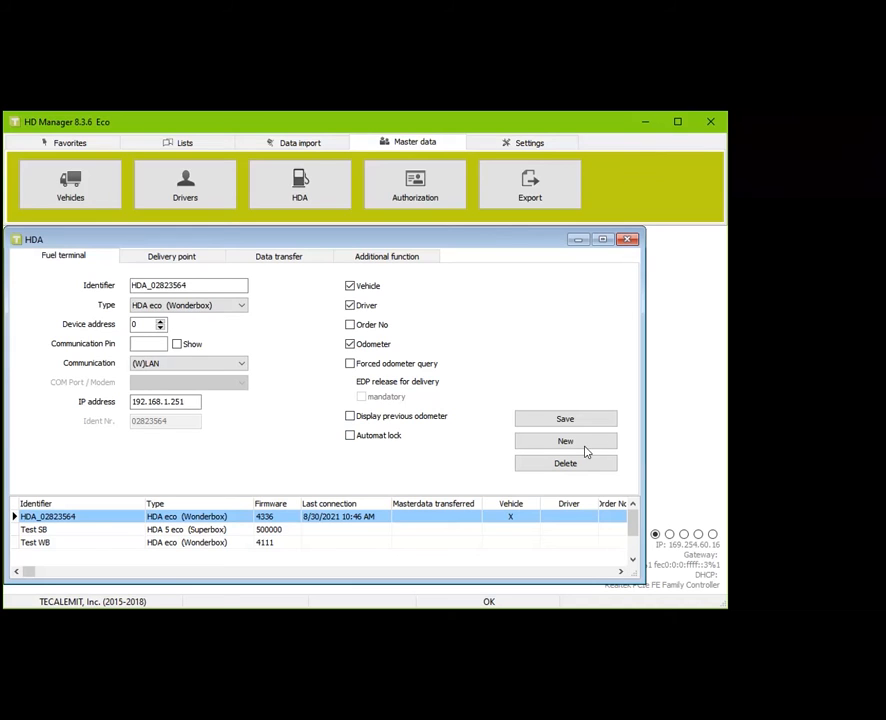
Leave Automat lock off and save terminal HDA_02823564 with driver identification
left_click(350, 437)
left_click(350, 436)
left_click(530, 419)
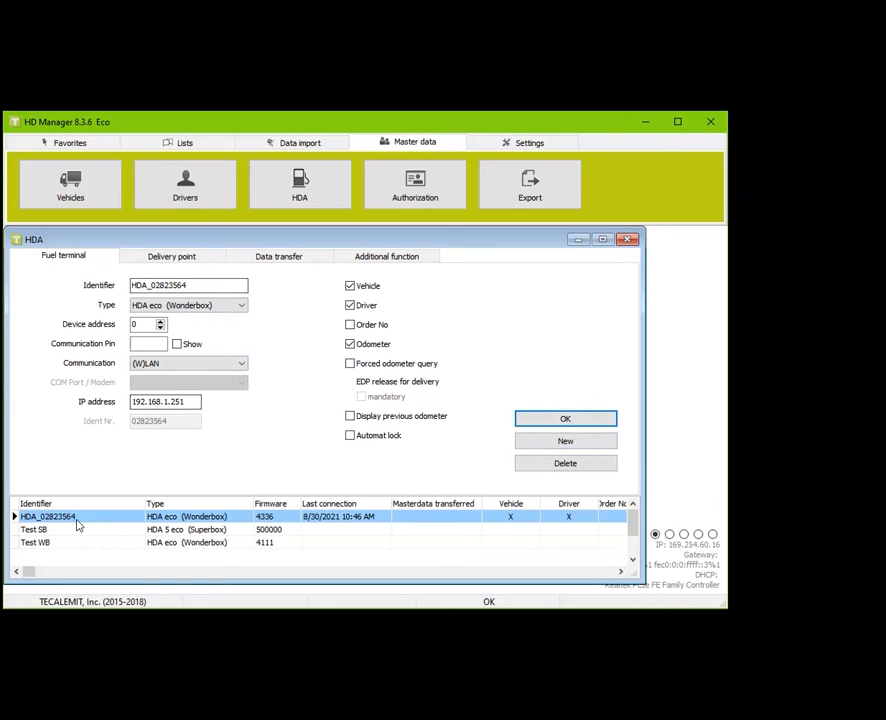
Rename the terminal to 'Fuel Terminal Wifi', save it, and show its Delivery point settings
left_click(204, 284)
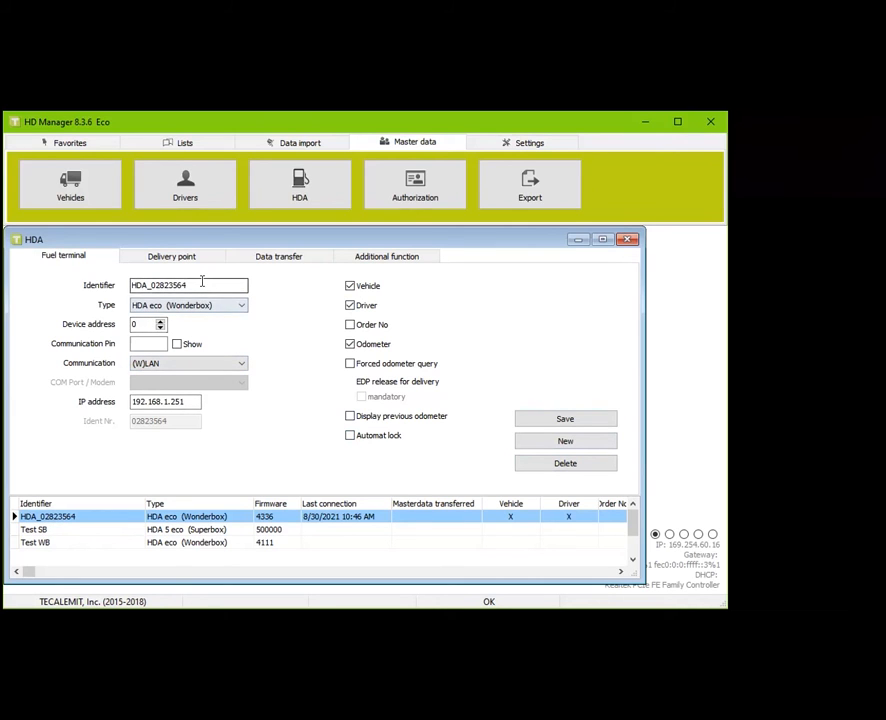
double_click(209, 284)
type("Fuel ")
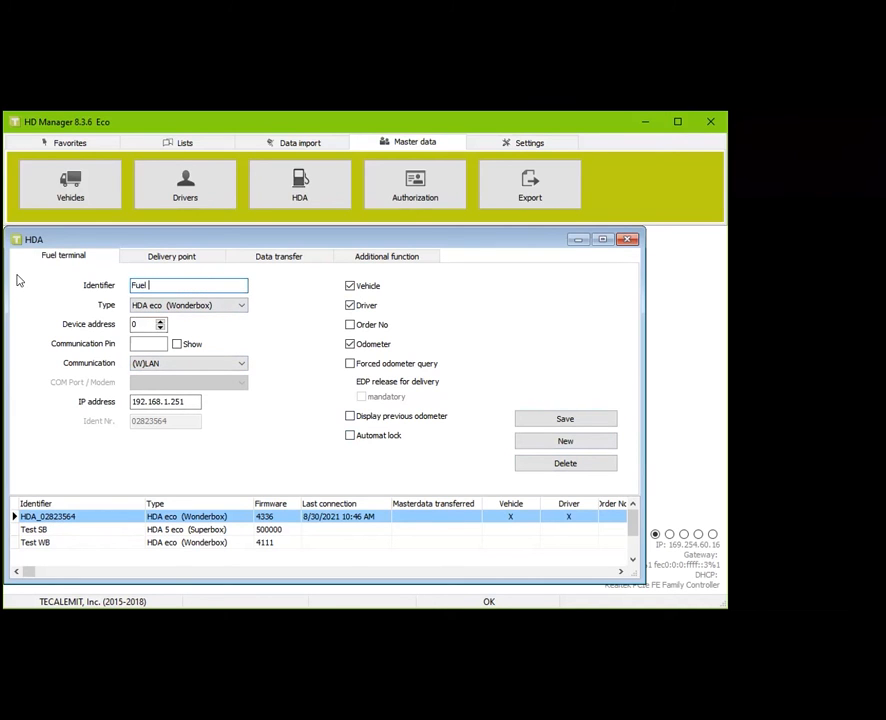
type("Terminal Wifi")
left_click(565, 420)
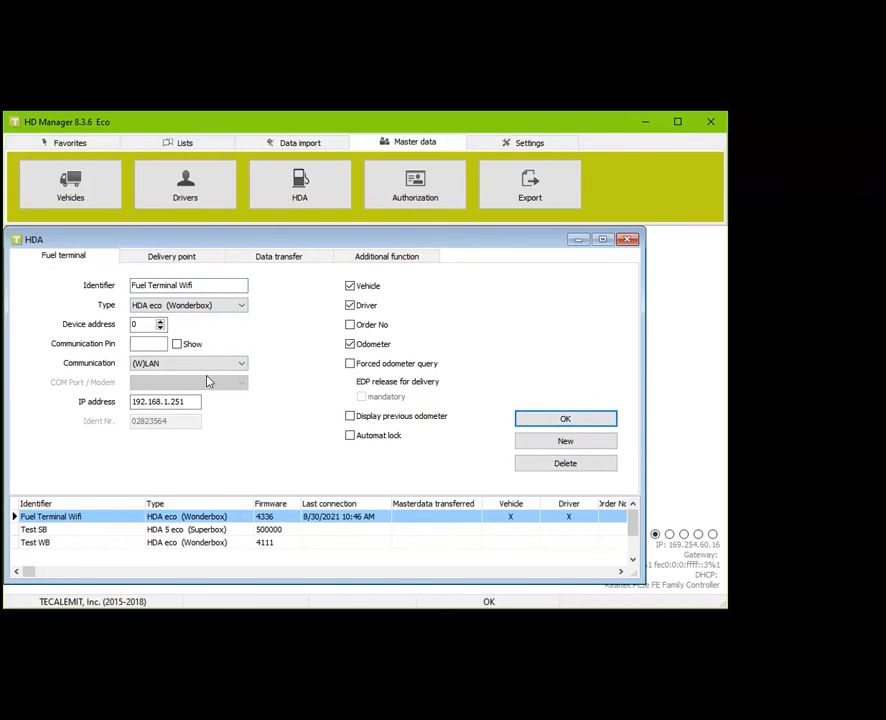
left_click(171, 257)
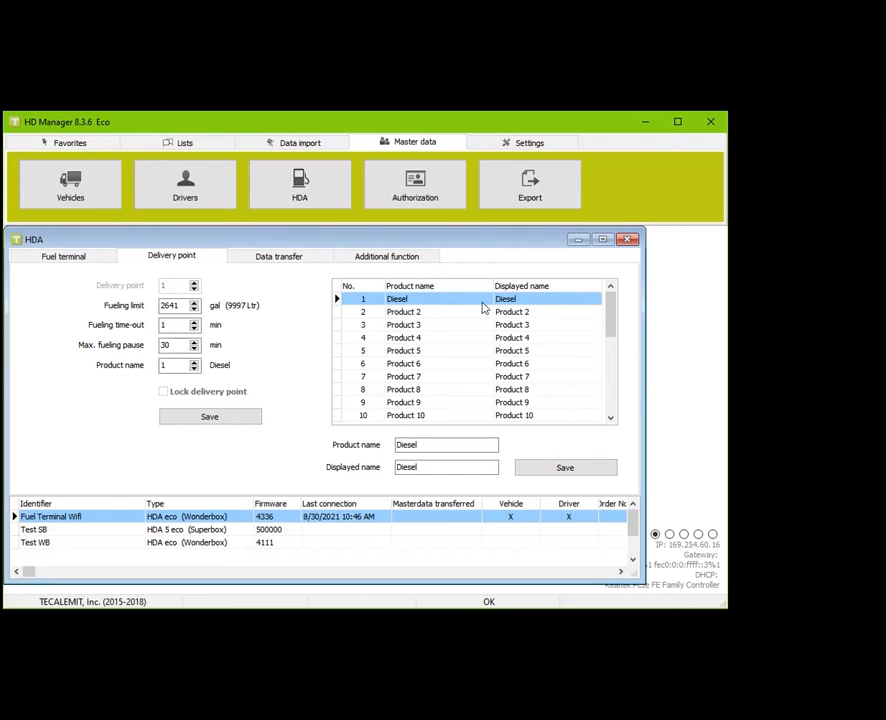
Set product 2's Product name and Displayed name to DEF and save
left_click(400, 312)
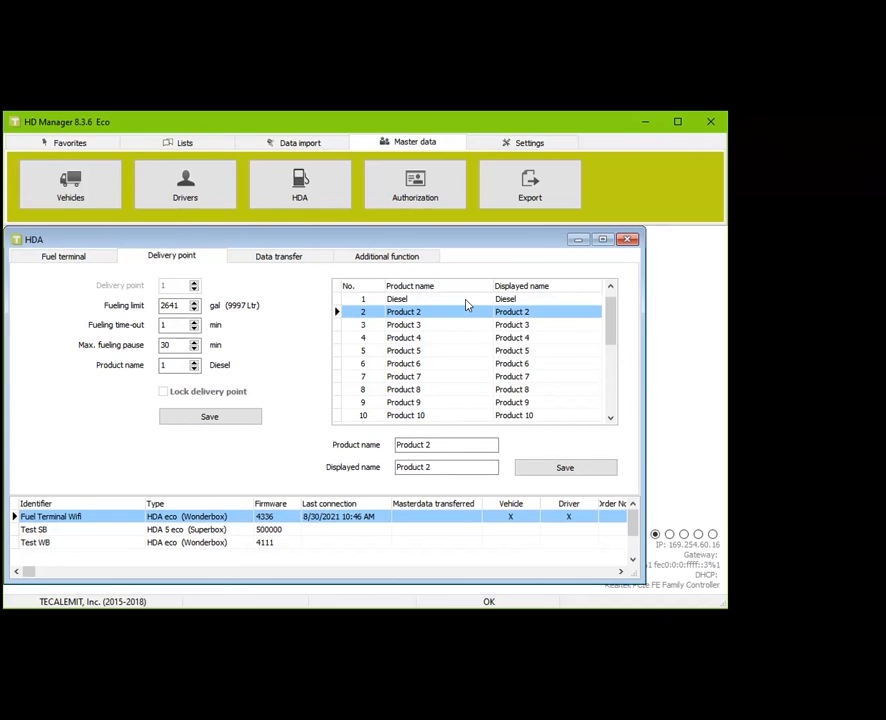
left_click(463, 439)
type("DEF")
key("Tab")
type("DEF")
left_click(535, 463)
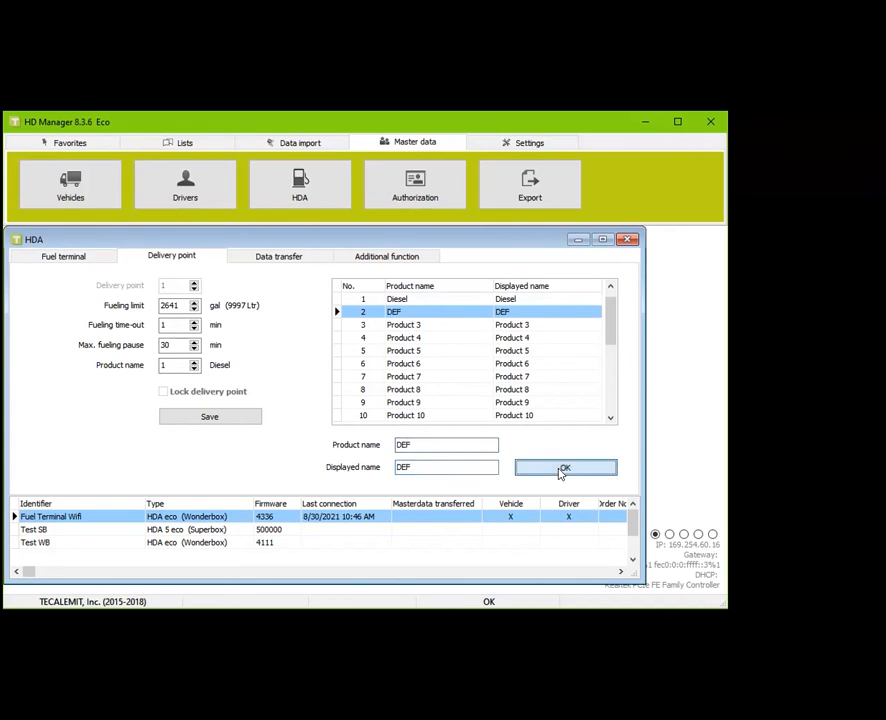
left_click(418, 327)
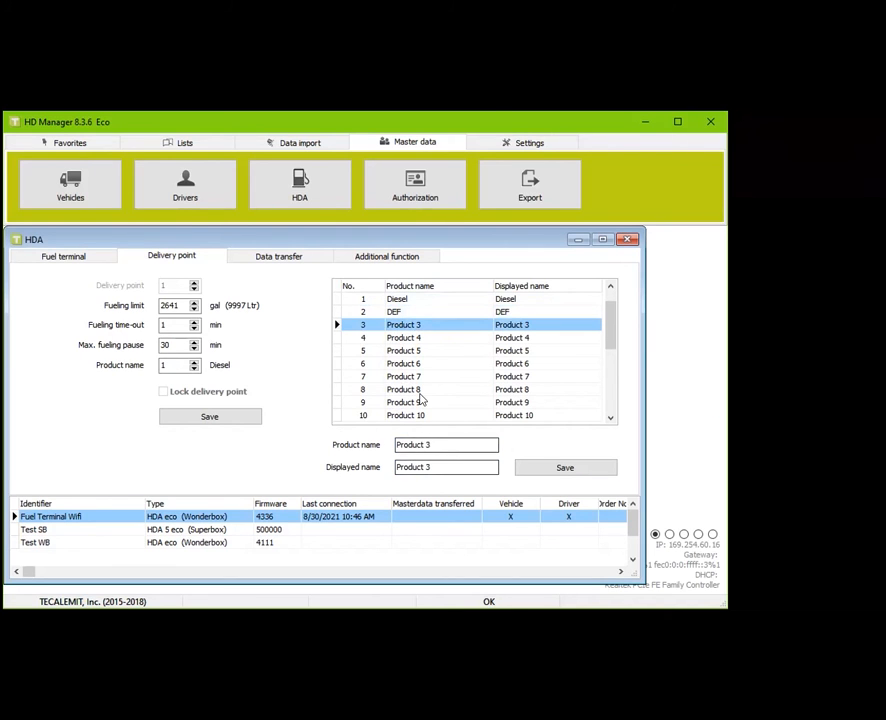
left_click(385, 299)
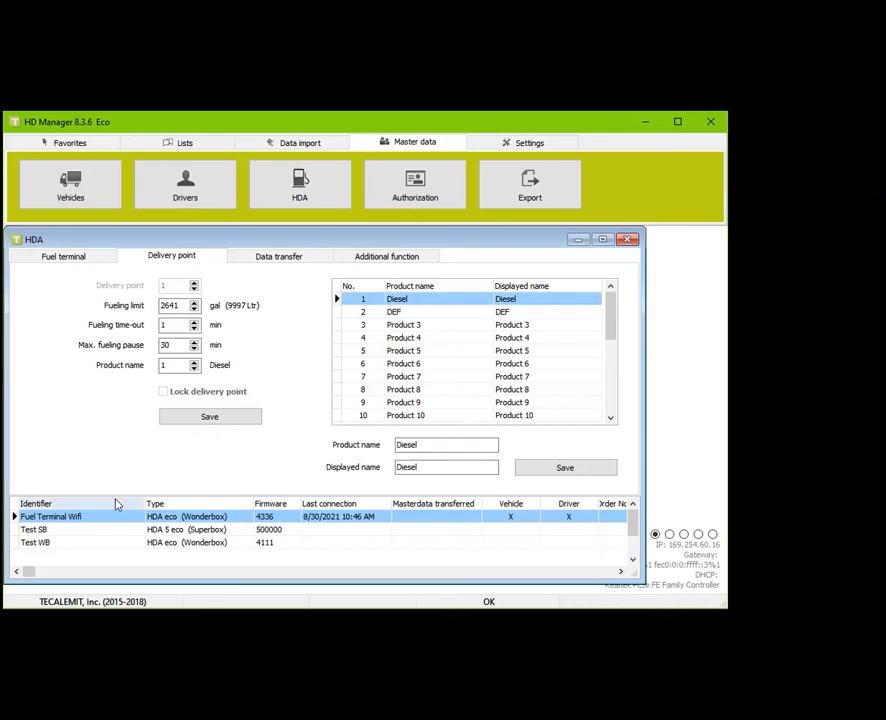
Select the Test SB terminal and give delivery point 1 product 2 (DEF)
left_click(141, 530)
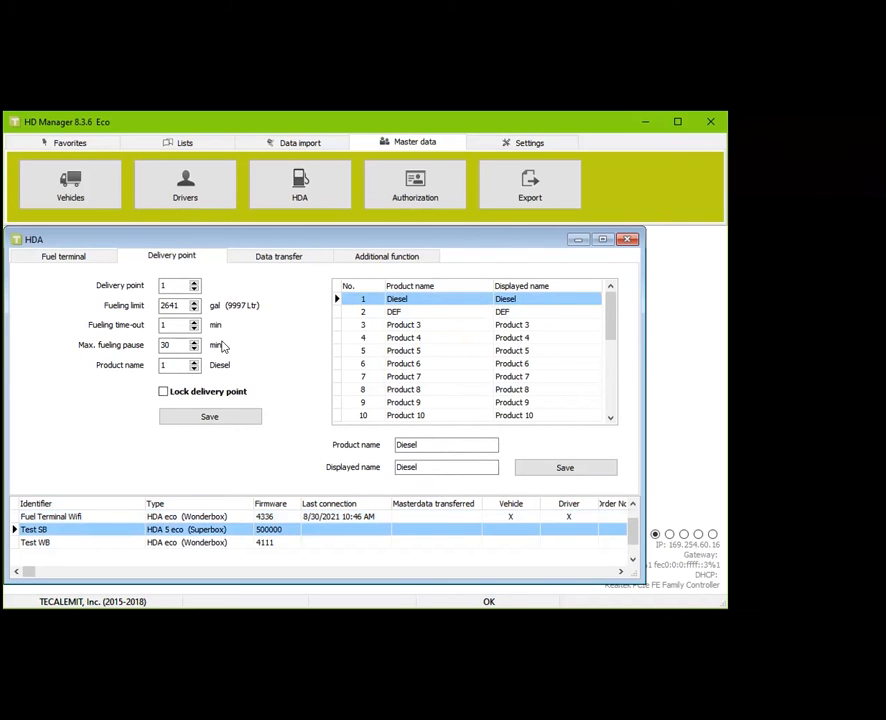
left_click(196, 285)
left_click(196, 289)
left_click(366, 325)
left_click(363, 312)
left_click(390, 302)
left_click(190, 362)
left_click(180, 325)
Lock and save delivery point 1 with DEF, then unlock it again
left_click(164, 392)
left_click(173, 420)
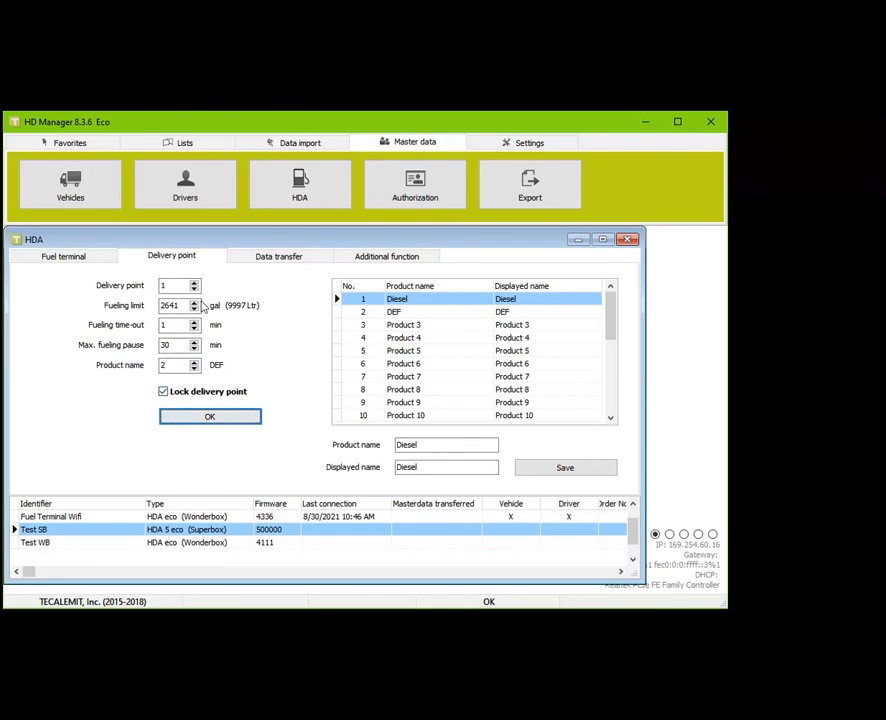
left_click(177, 393)
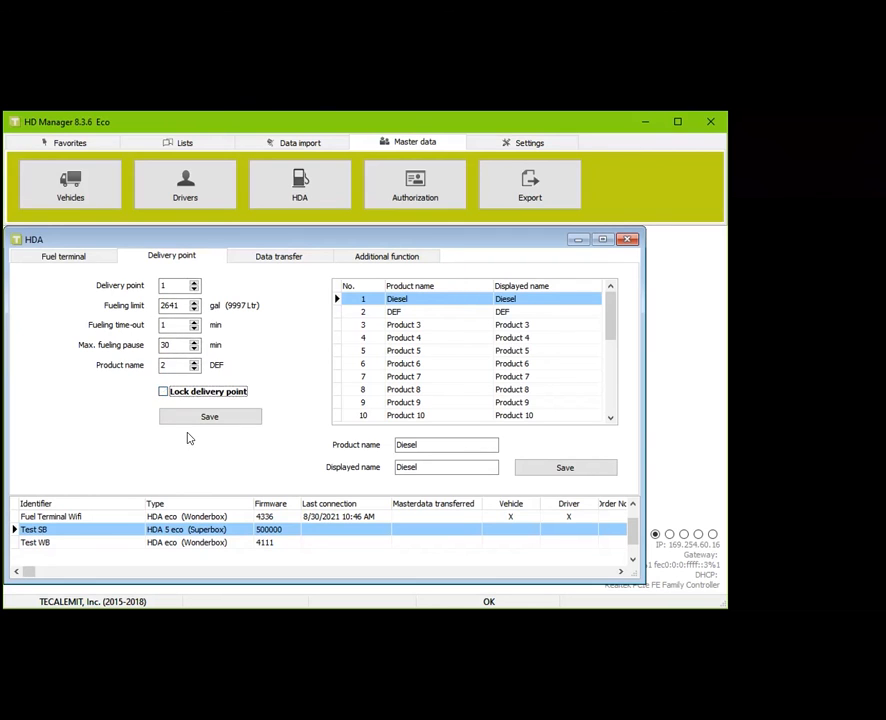
Save delivery point 2 with product 1 (Diesel) and select the Fuel Terminal Wifi terminal
left_click(194, 283)
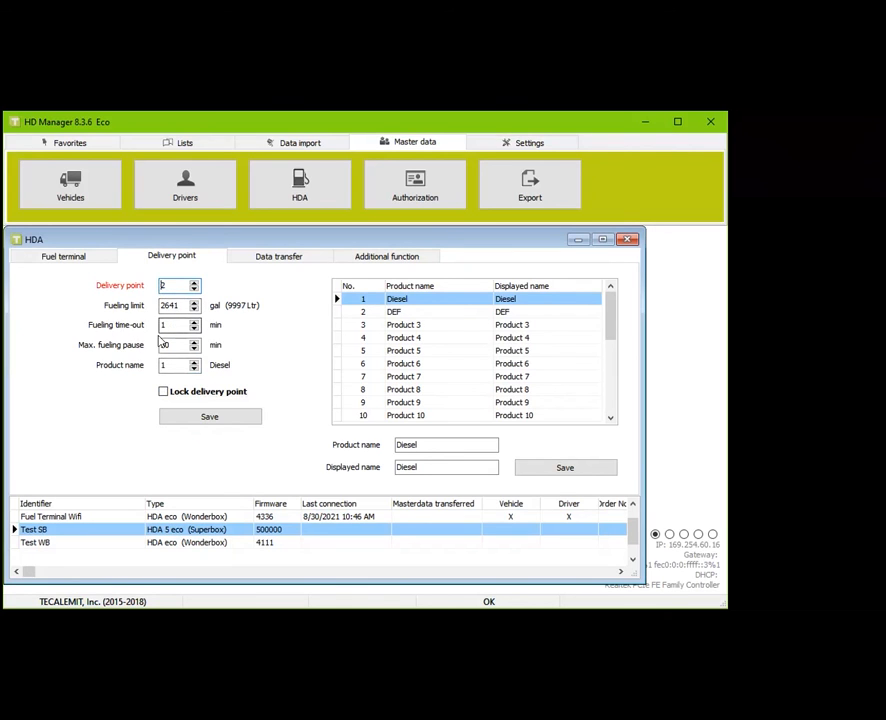
left_click(233, 416)
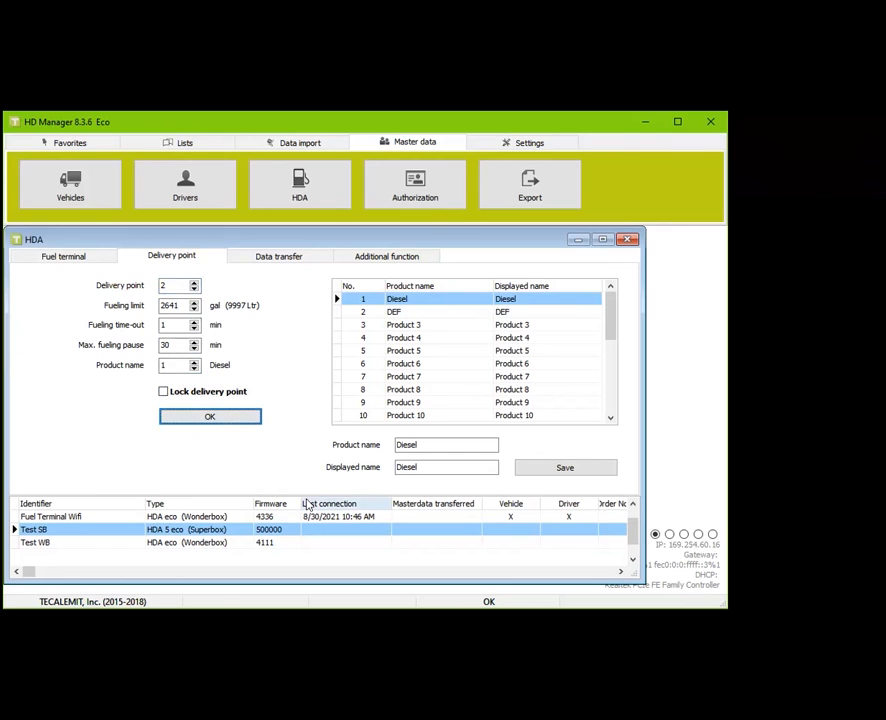
left_click(206, 517)
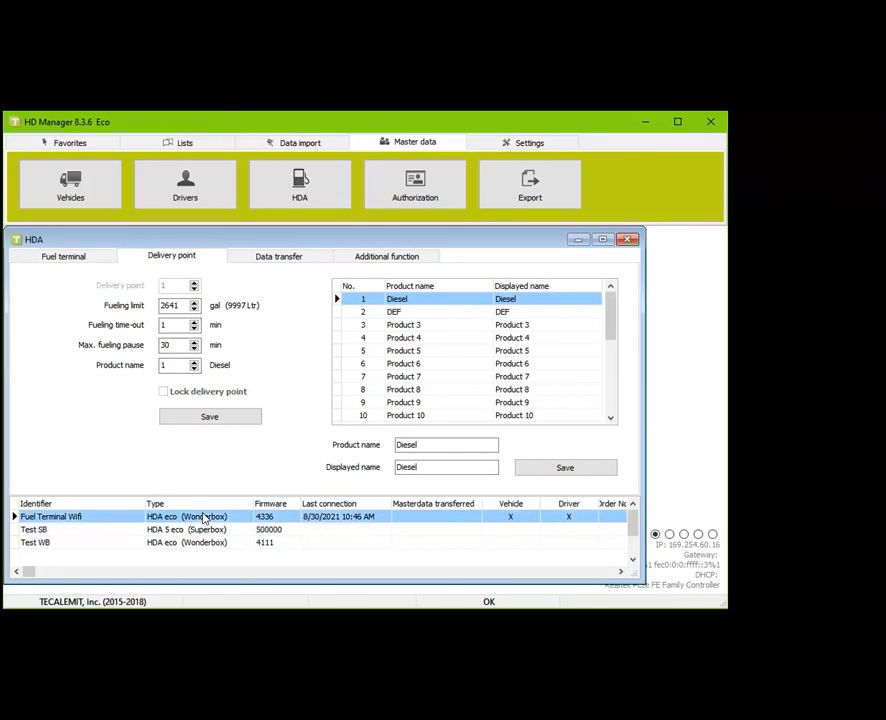
Compare the terminal rows, then save product 2 (DEF) on Fuel Terminal Wifi's delivery point
left_click(91, 533)
left_click(91, 518)
left_click(115, 532)
left_click(109, 544)
left_click(90, 519)
left_click(195, 362)
left_click(209, 419)
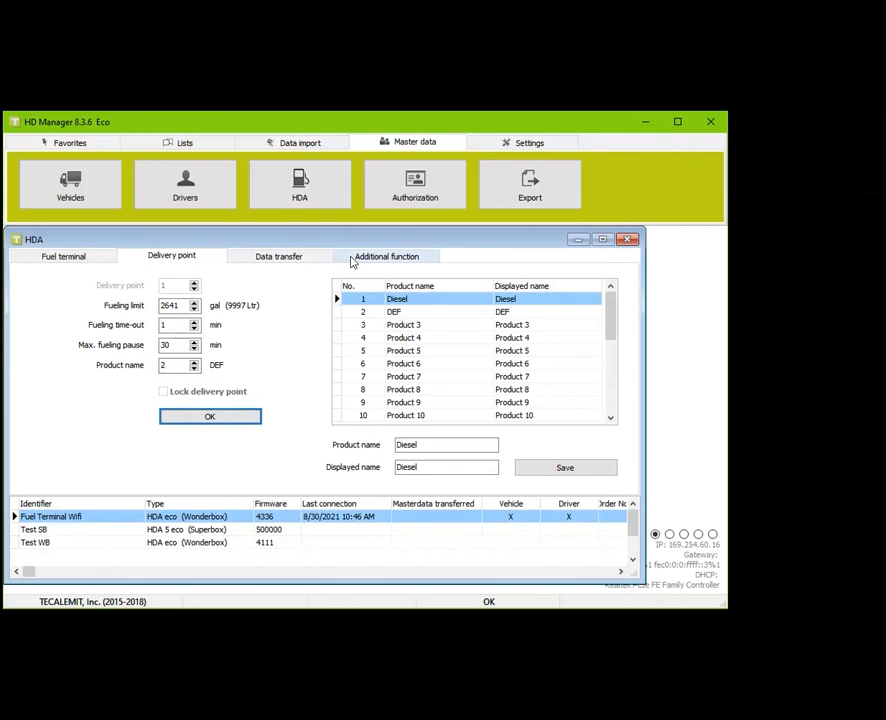
In the master data Export dialog, choose Test WB and HDA eco 4.230 or higher, then close it
left_click(526, 196)
left_click(135, 285)
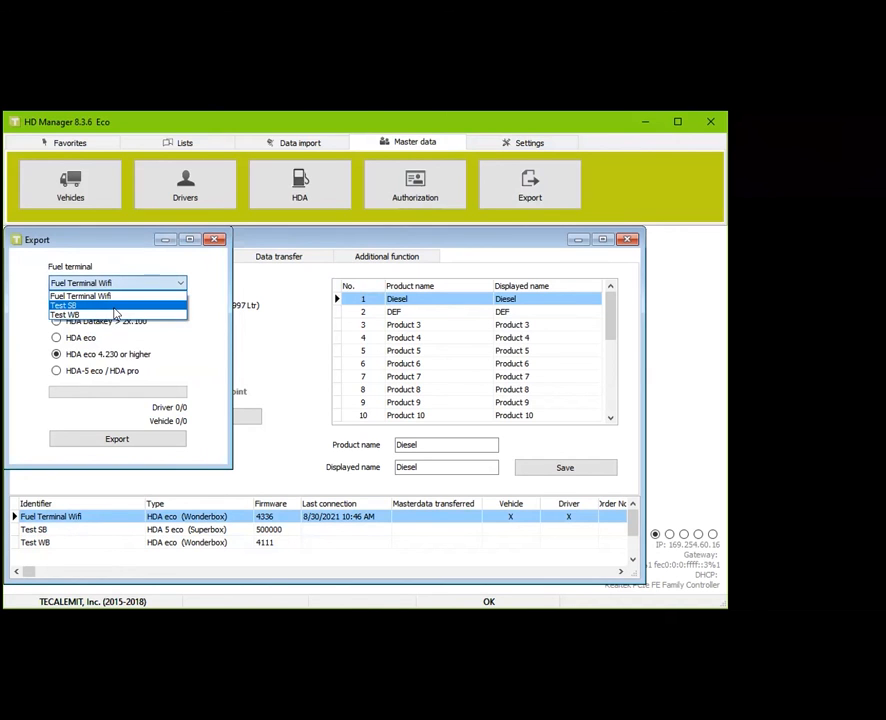
left_click(115, 307)
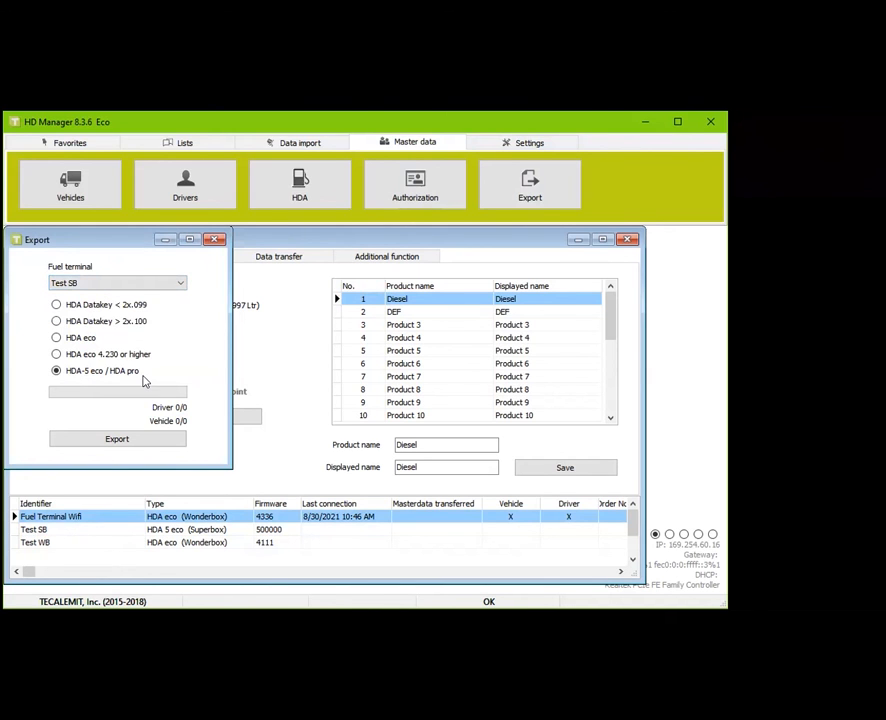
left_click(114, 285)
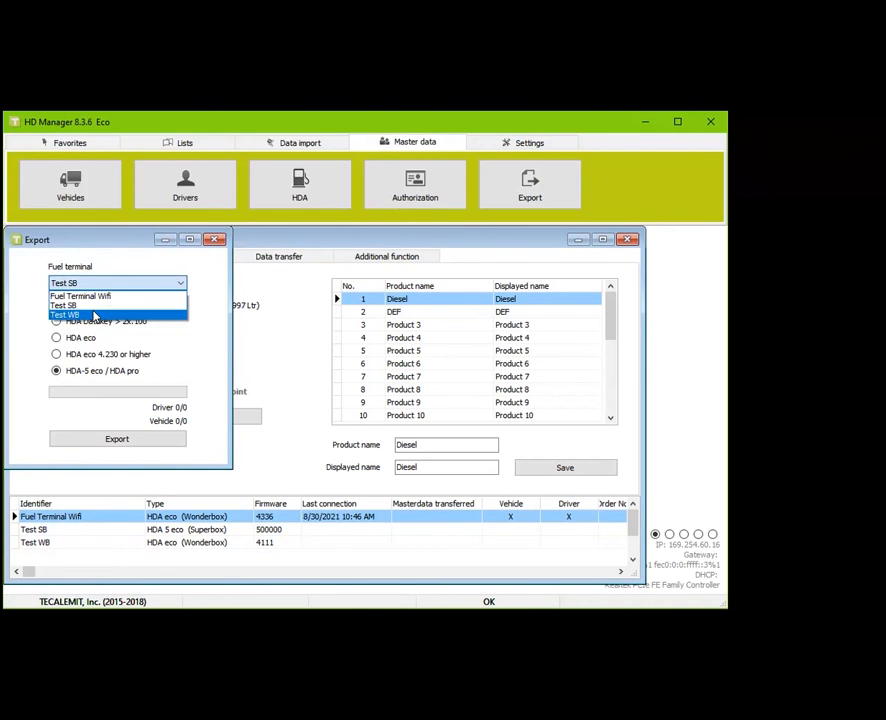
left_click(95, 316)
left_click(56, 354)
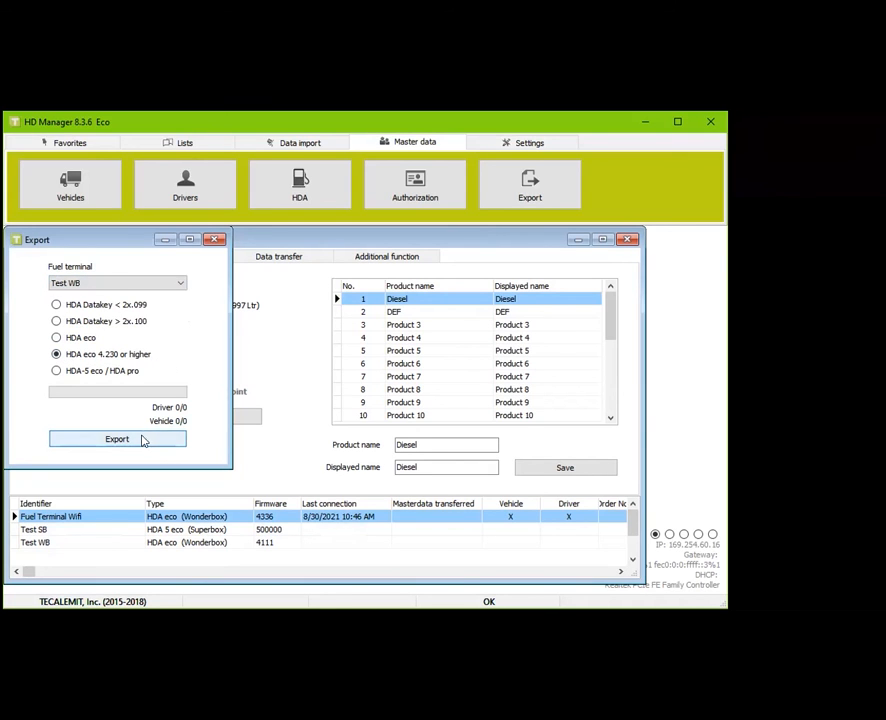
left_click(214, 239)
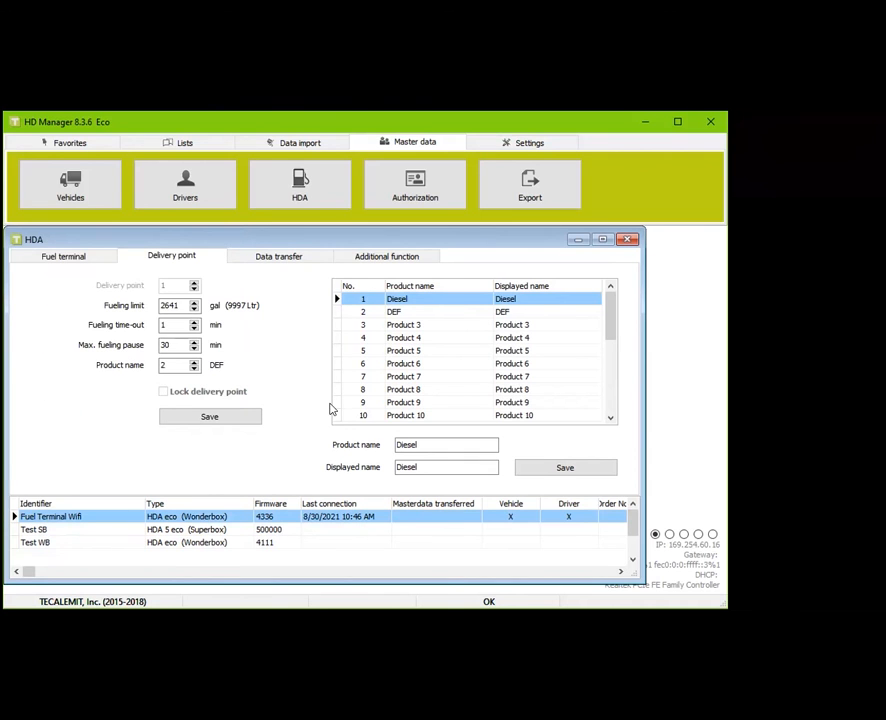
Show Fuel Terminal Wifi's Data transfer page with its four transfer options
left_click(259, 262)
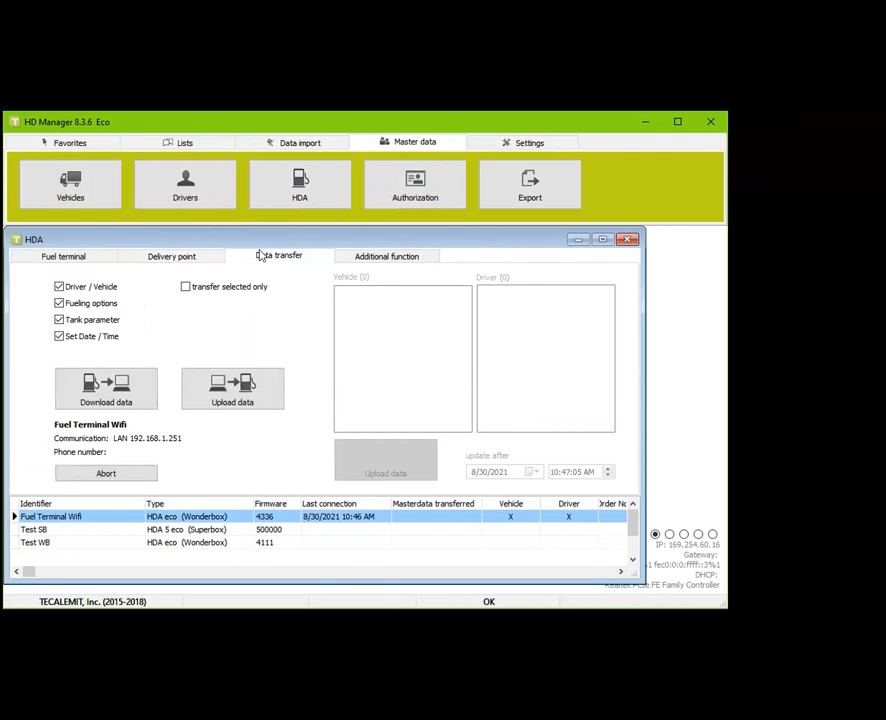